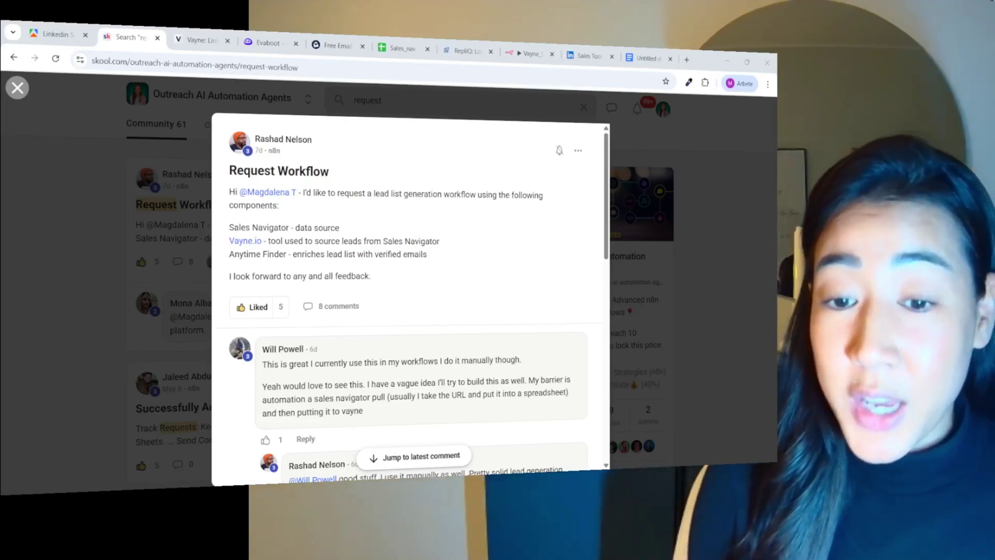
{"action": "scroll", "coordinate": [405, 318], "scroll_direction": "down", "scroll_amount": 4}
{"action": "scroll", "coordinate": [405, 318], "scroll_direction": "down", "scroll_amount": 4}
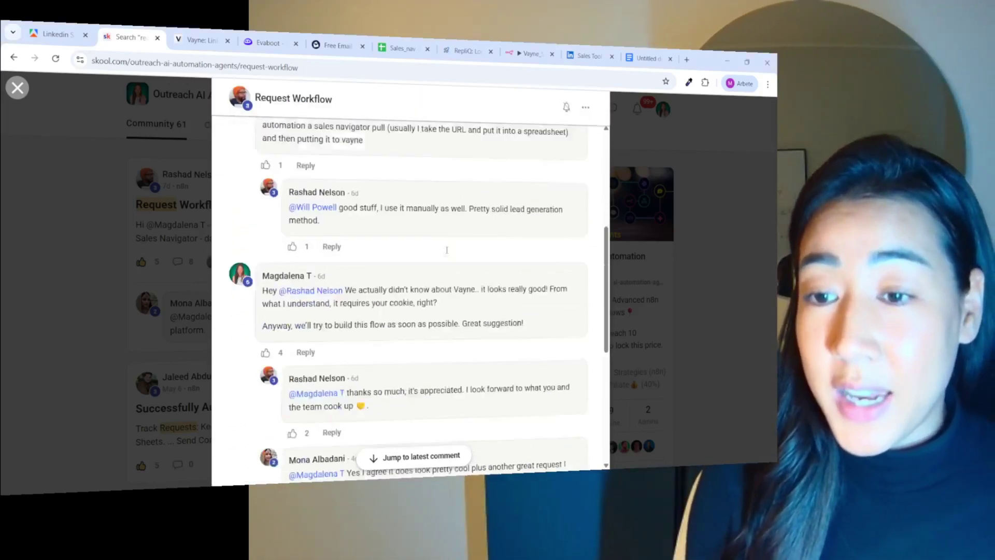
{"action": "scroll", "coordinate": [428, 296], "scroll_direction": "down", "scroll_amount": 3}
{"action": "scroll", "coordinate": [449, 251], "scroll_direction": "down", "scroll_amount": 3}
{"action": "scroll", "coordinate": [448, 250], "scroll_direction": "down", "scroll_amount": 3}
{"action": "scroll", "coordinate": [481, 265], "scroll_direction": "down", "scroll_amount": 3}
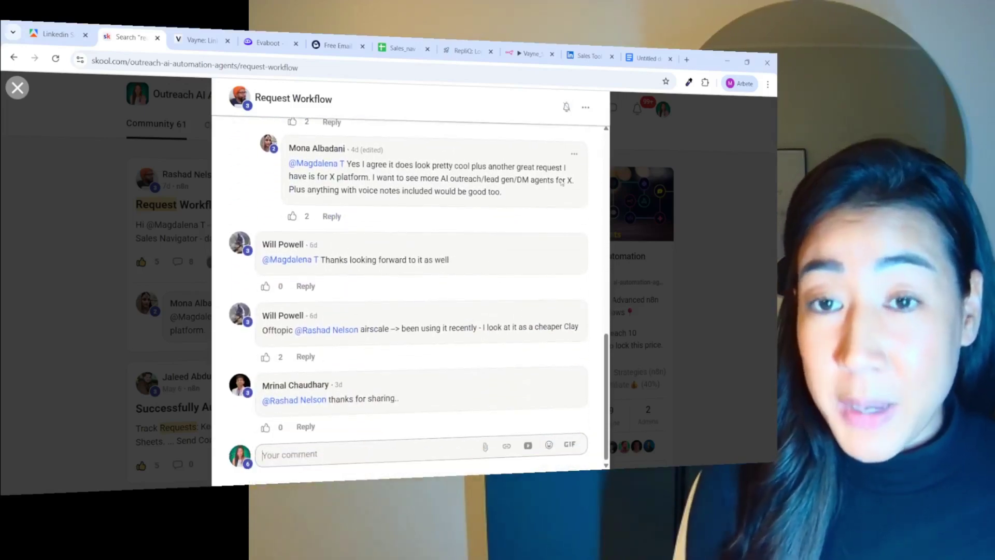
Step: Switch to the Google Docs notes titled 'The Pain' on Sales Navigator export limits
{"action": "left_click", "coordinate": [530, 54]}
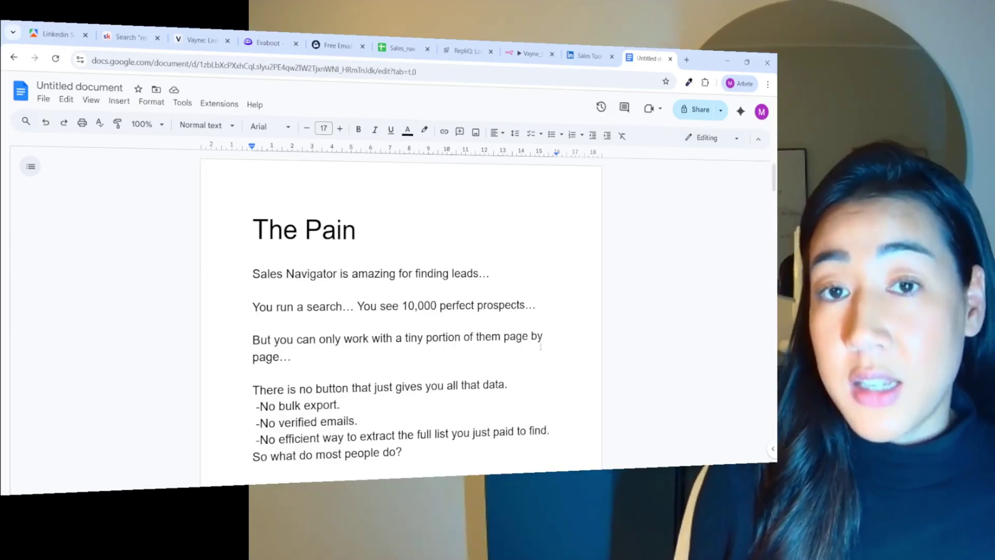
Step: Highlight the 'best leads' and 'fresh prospects' lines on Sales Navigator, then return to the notes
{"action": "left_click", "coordinate": [590, 56]}
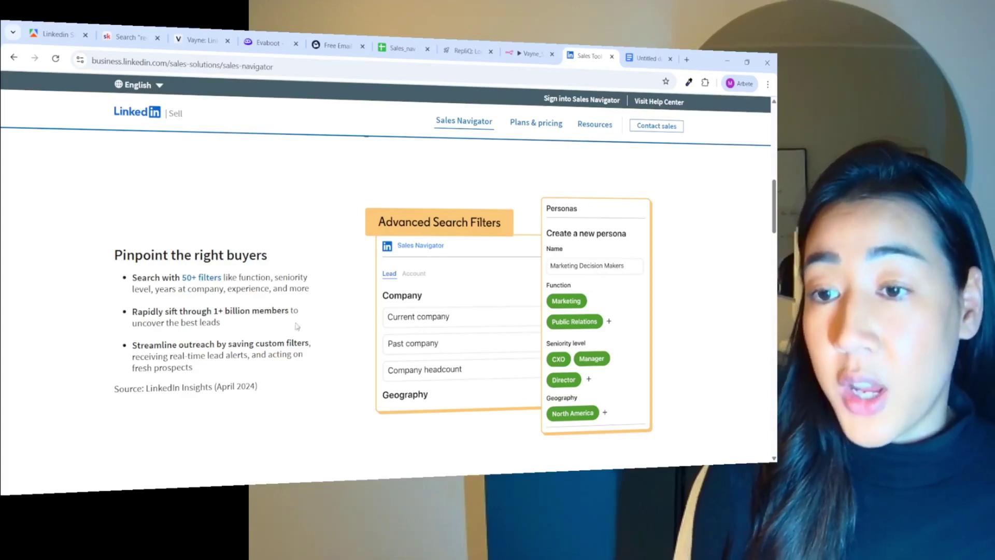
{"action": "left_click_drag", "start_coordinate": [261, 310], "coordinate": [194, 322]}
{"action": "left_click", "coordinate": [234, 330]}
{"action": "left_click_drag", "start_coordinate": [131, 367], "coordinate": [251, 366]}
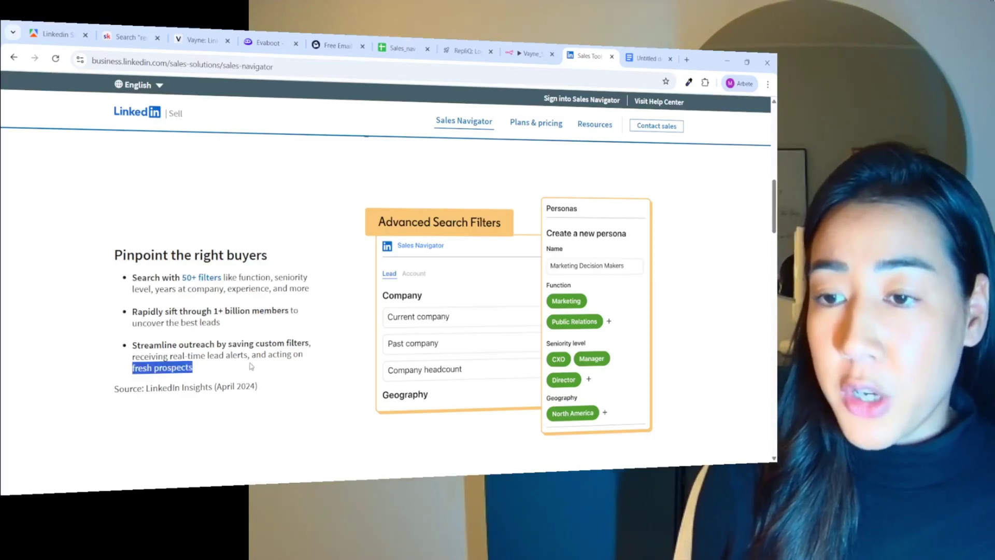
{"action": "left_click", "coordinate": [294, 373]}
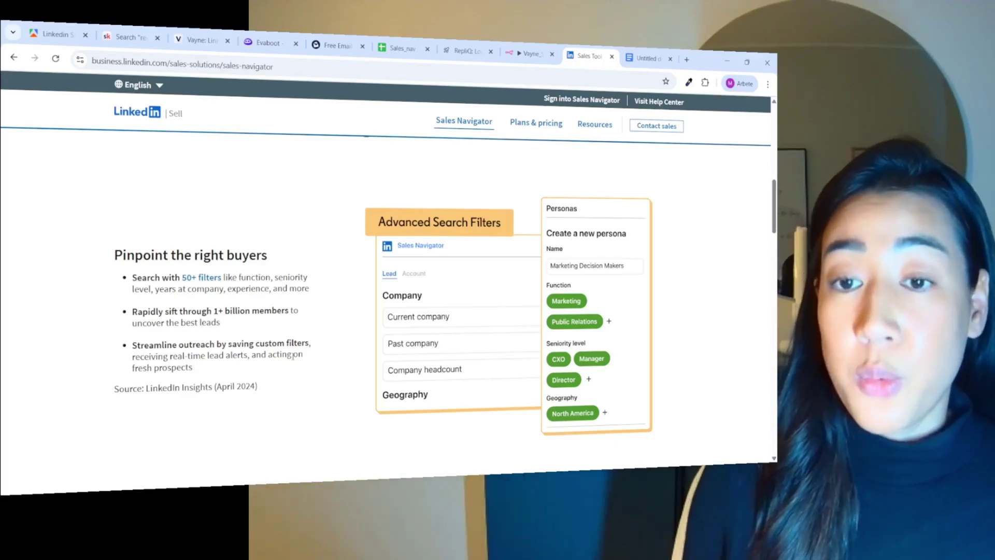
{"action": "key", "text": "ctrl+Tab"}
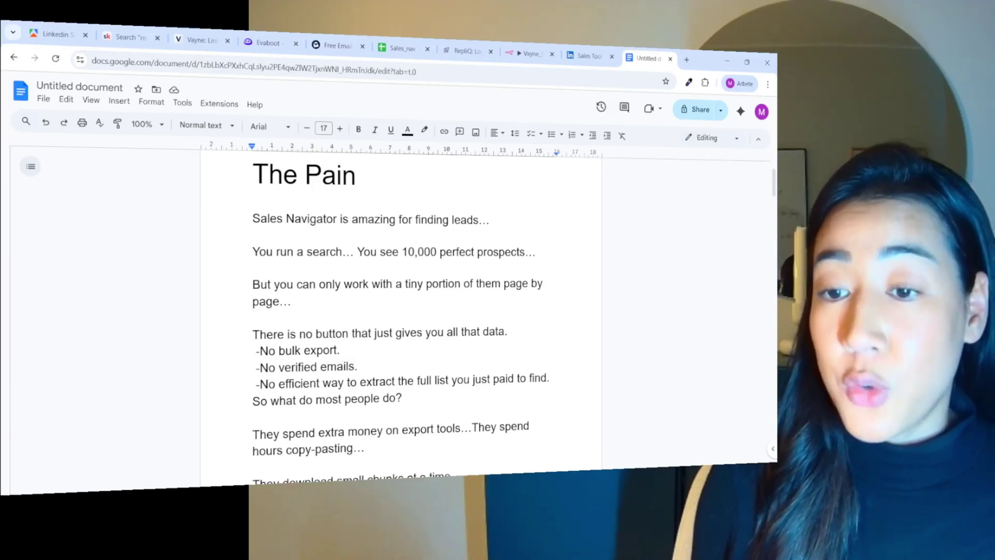
{"action": "scroll", "coordinate": [449, 349], "scroll_direction": "down", "scroll_amount": 2}
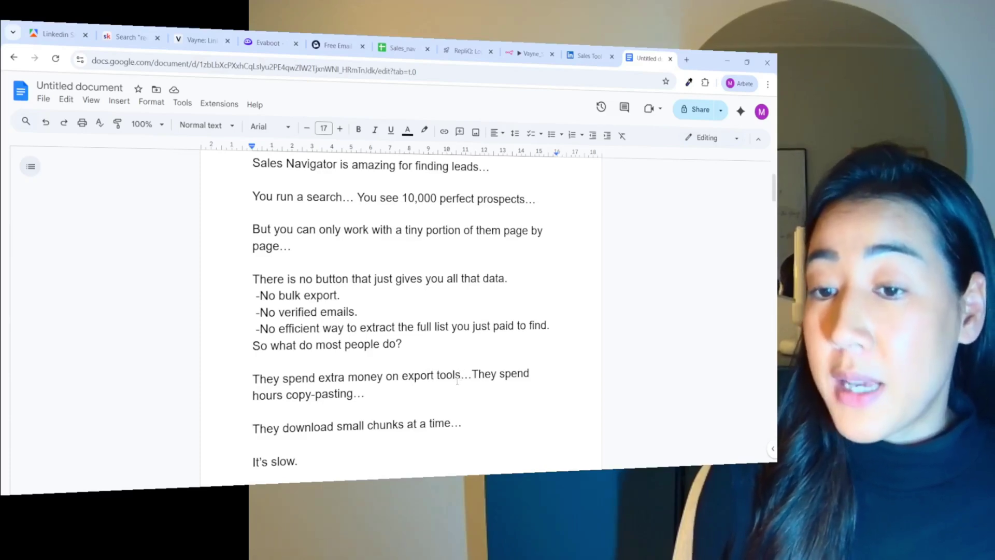
{"action": "scroll", "coordinate": [457, 381], "scroll_direction": "down", "scroll_amount": 2}
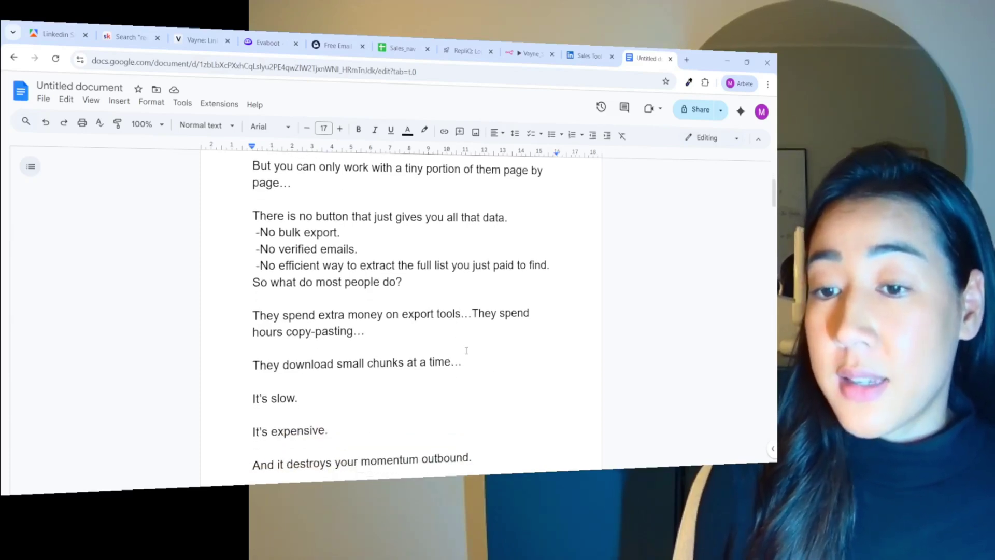
{"action": "scroll", "coordinate": [460, 354], "scroll_direction": "down", "scroll_amount": 2}
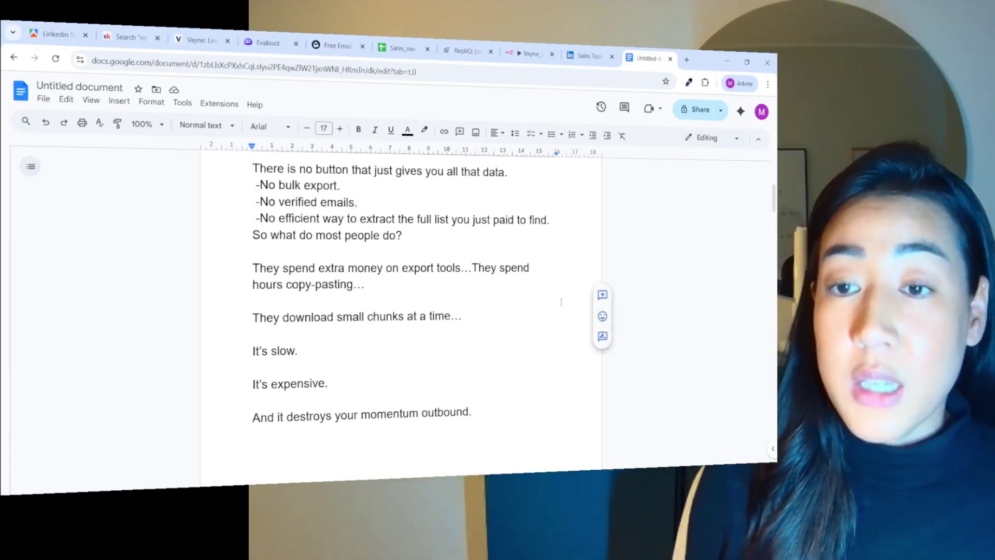
{"action": "left_click", "coordinate": [267, 41]}
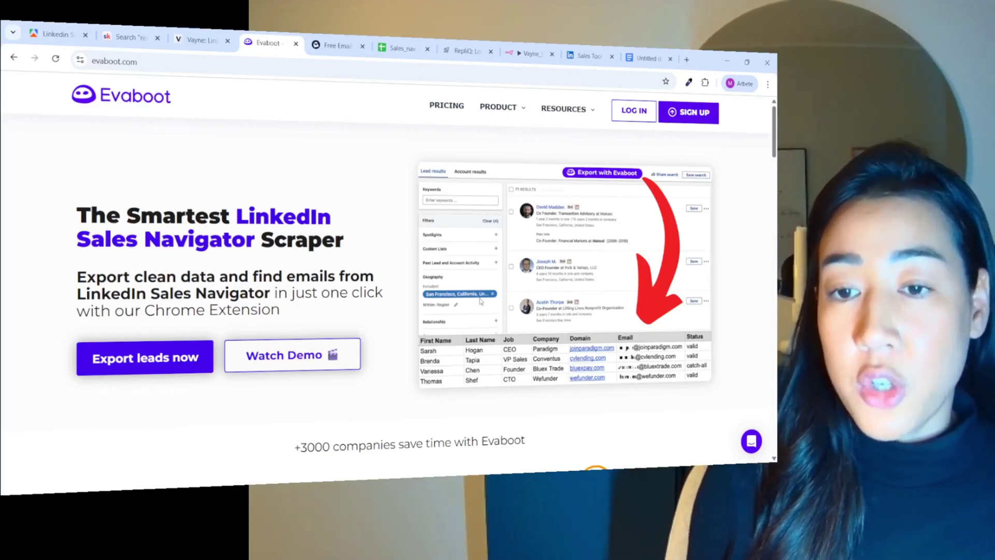
{"action": "scroll", "coordinate": [438, 340], "scroll_direction": "down", "scroll_amount": 1}
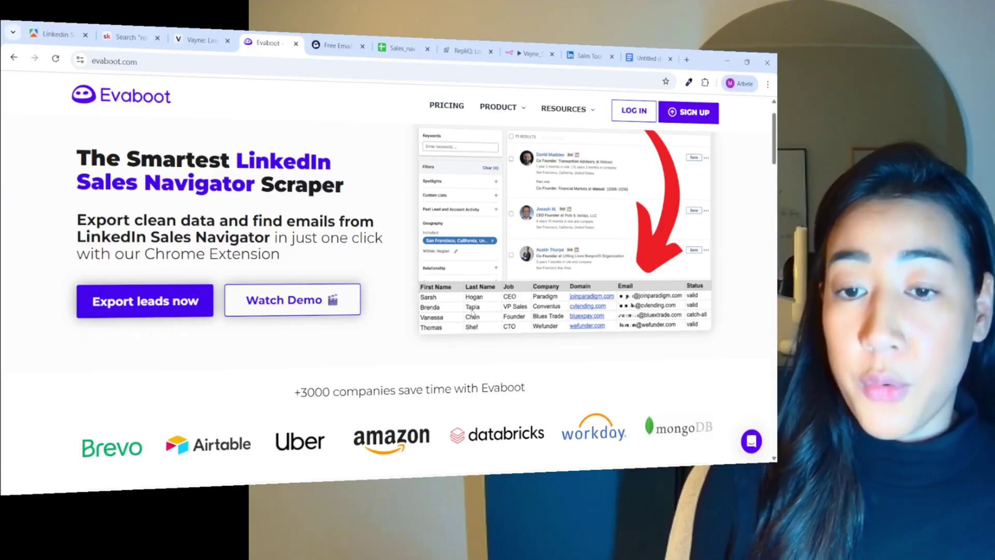
{"action": "scroll", "coordinate": [473, 313], "scroll_direction": "down", "scroll_amount": 5}
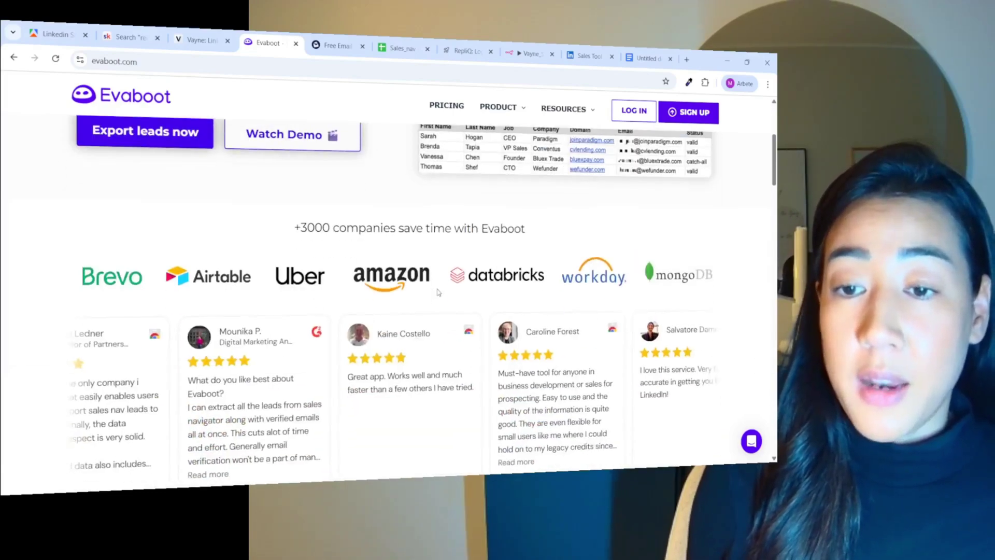
{"action": "scroll", "coordinate": [438, 293], "scroll_direction": "down", "scroll_amount": 5}
{"action": "scroll", "coordinate": [438, 293], "scroll_direction": "down", "scroll_amount": 4}
{"action": "scroll", "coordinate": [438, 292], "scroll_direction": "up", "scroll_amount": 3}
{"action": "scroll", "coordinate": [311, 312], "scroll_direction": "down", "scroll_amount": 4}
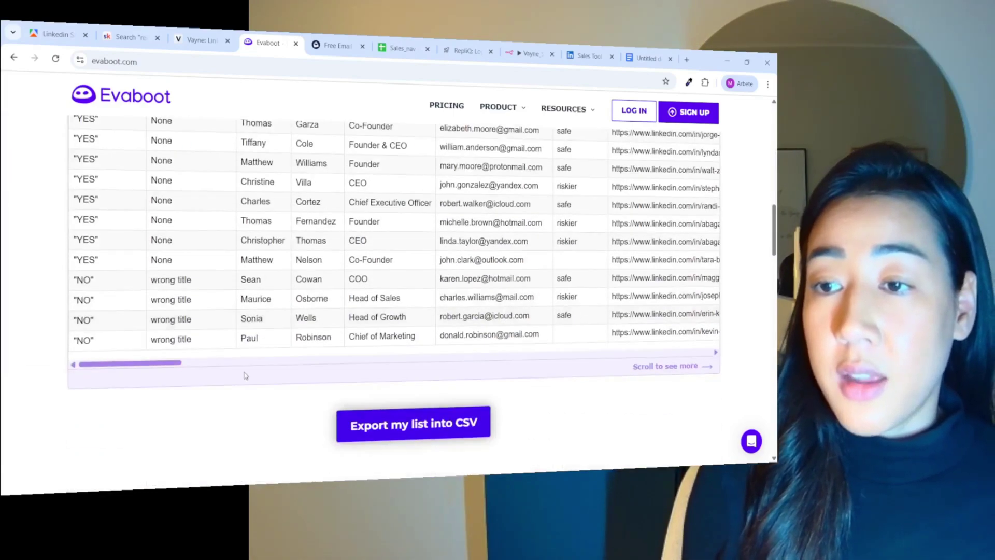
{"action": "scroll", "coordinate": [109, 377], "scroll_direction": "up", "scroll_amount": 3}
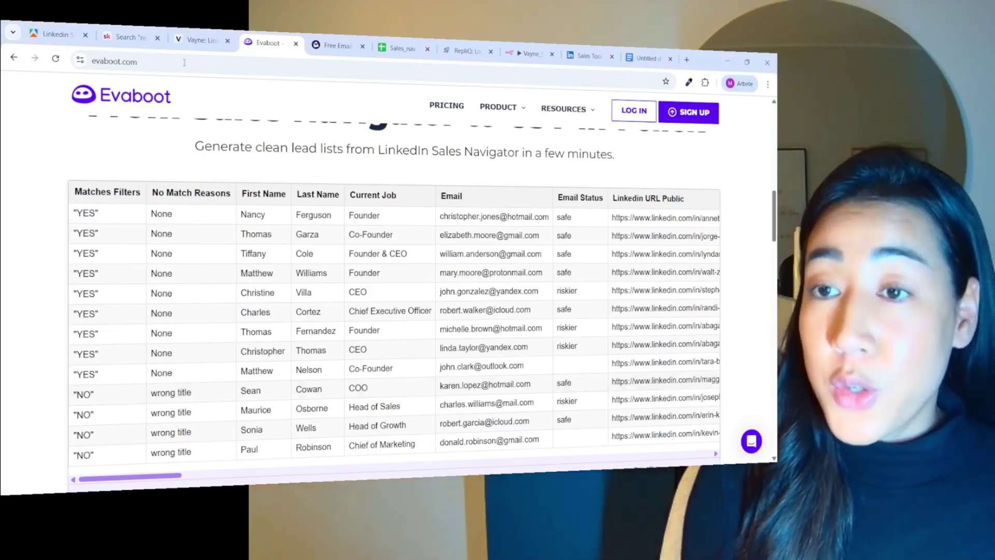
Step: Set Evaboot's plan to 20k credits a month ($299), then view Vayne's pricing packages
{"action": "left_click", "coordinate": [201, 39]}
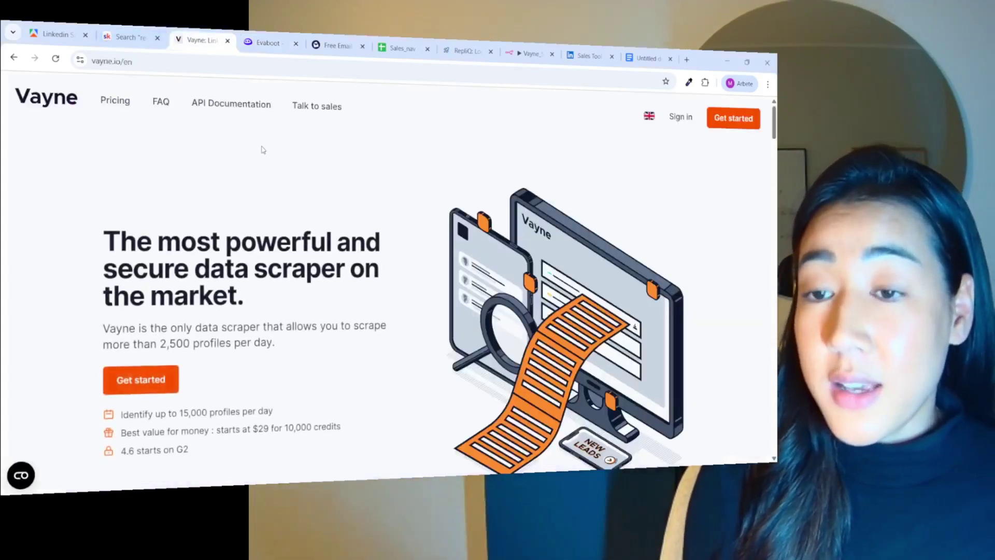
{"action": "scroll", "coordinate": [262, 152], "scroll_direction": "down", "scroll_amount": 3}
{"action": "scroll", "coordinate": [262, 152], "scroll_direction": "down", "scroll_amount": 3}
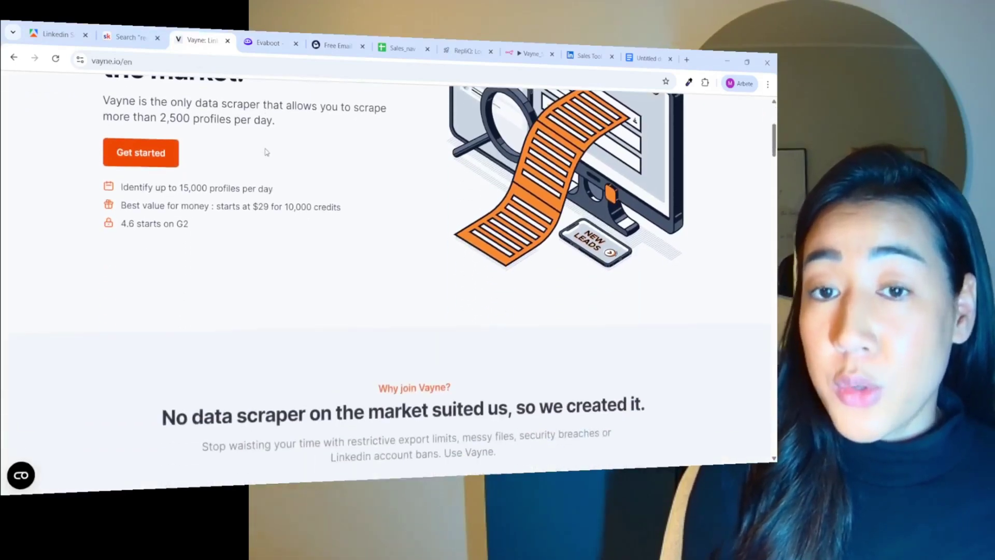
{"action": "scroll", "coordinate": [262, 151], "scroll_direction": "down", "scroll_amount": 3}
{"action": "scroll", "coordinate": [273, 155], "scroll_direction": "down", "scroll_amount": 3}
{"action": "scroll", "coordinate": [273, 155], "scroll_direction": "down", "scroll_amount": 2}
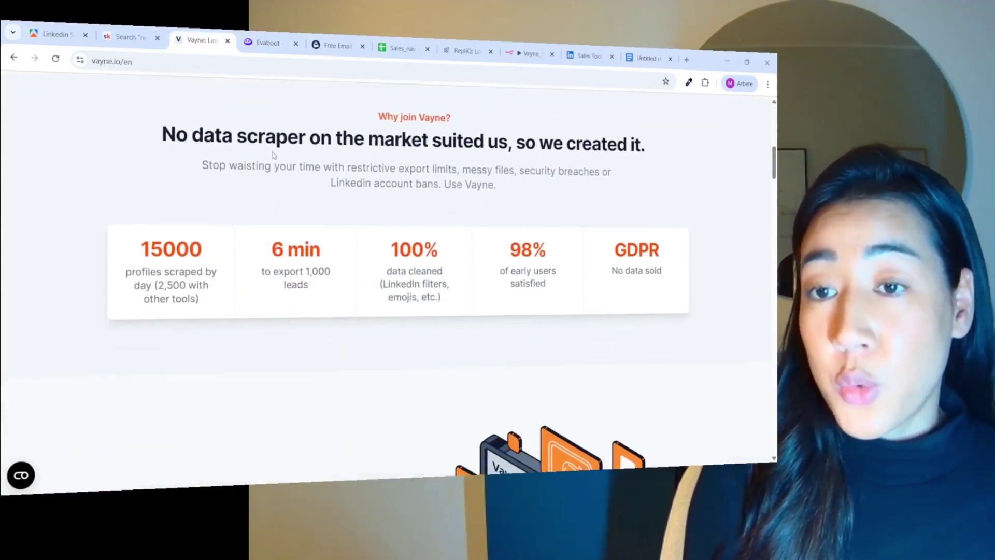
{"action": "scroll", "coordinate": [273, 155], "scroll_direction": "down", "scroll_amount": 2}
{"action": "scroll", "coordinate": [273, 155], "scroll_direction": "down", "scroll_amount": 2}
{"action": "scroll", "coordinate": [274, 155], "scroll_direction": "down", "scroll_amount": 3}
{"action": "scroll", "coordinate": [273, 155], "scroll_direction": "down", "scroll_amount": 2}
{"action": "scroll", "coordinate": [273, 154], "scroll_direction": "down", "scroll_amount": 2}
{"action": "scroll", "coordinate": [273, 155], "scroll_direction": "down", "scroll_amount": 2}
{"action": "scroll", "coordinate": [273, 155], "scroll_direction": "down", "scroll_amount": 3}
{"action": "scroll", "coordinate": [273, 154], "scroll_direction": "down", "scroll_amount": 2}
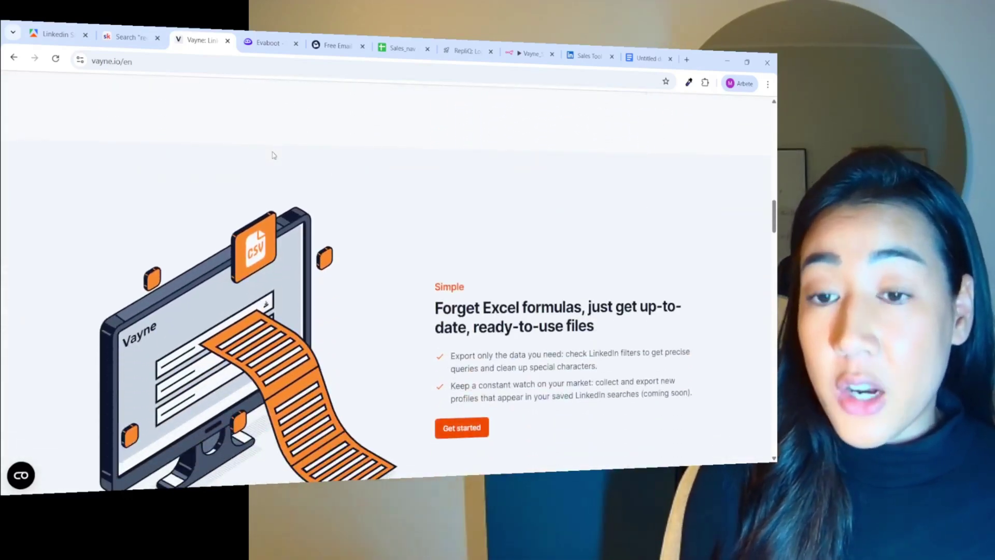
{"action": "left_click", "coordinate": [268, 42]}
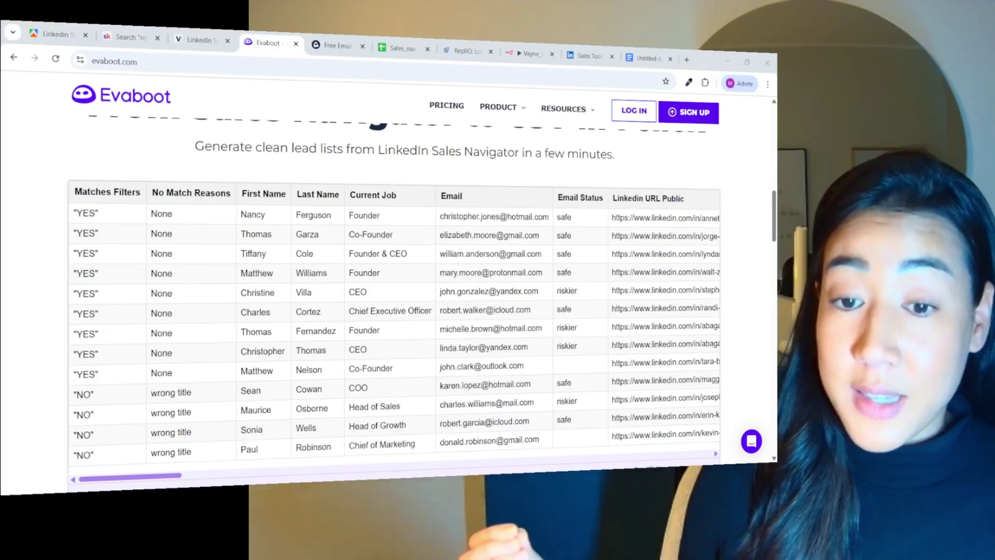
{"action": "scroll", "coordinate": [342, 226], "scroll_direction": "down", "scroll_amount": 1}
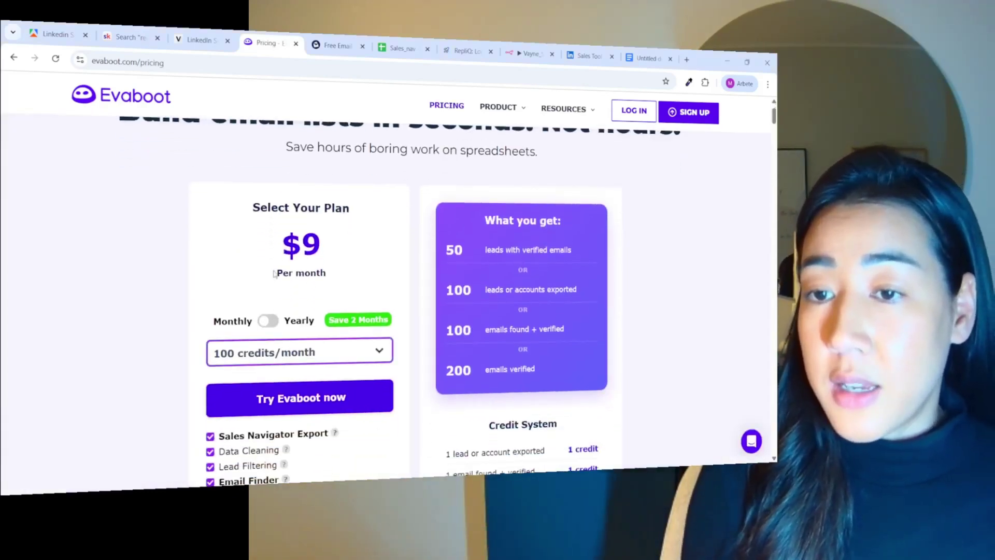
{"action": "key", "text": "End"}
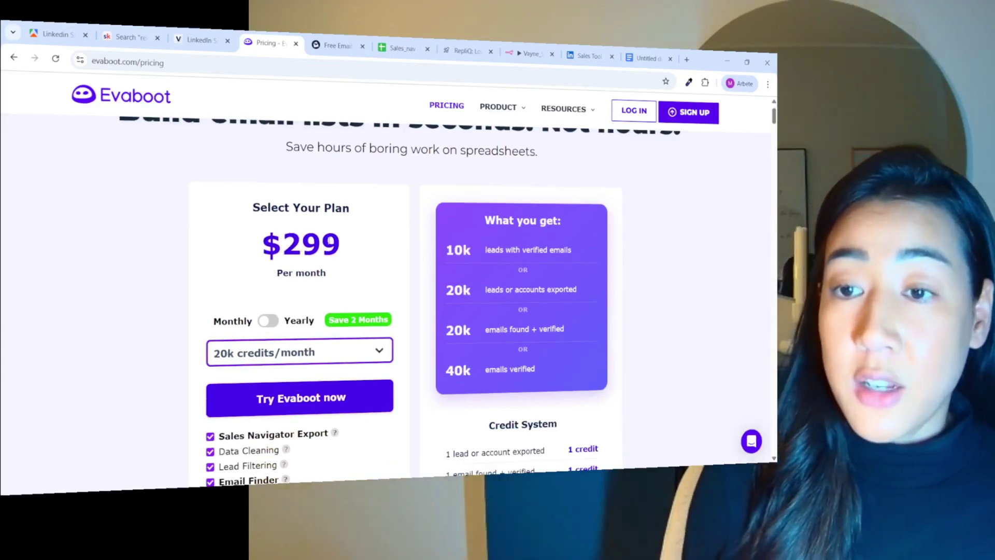
{"action": "left_click", "coordinate": [204, 40]}
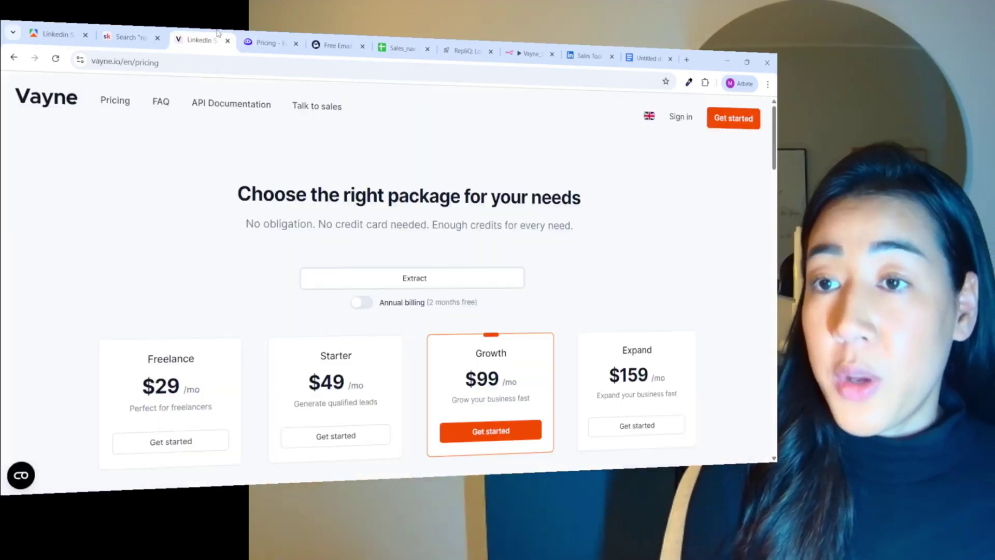
{"action": "scroll", "coordinate": [355, 234], "scroll_direction": "down", "scroll_amount": 3}
{"action": "scroll", "coordinate": [365, 272], "scroll_direction": "down", "scroll_amount": 6}
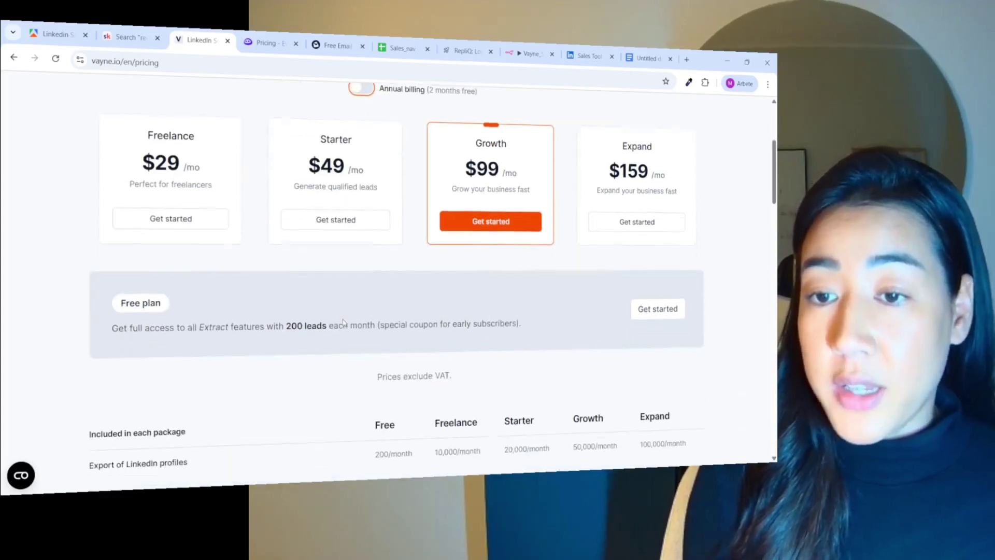
{"action": "scroll", "coordinate": [381, 309], "scroll_direction": "down", "scroll_amount": 3}
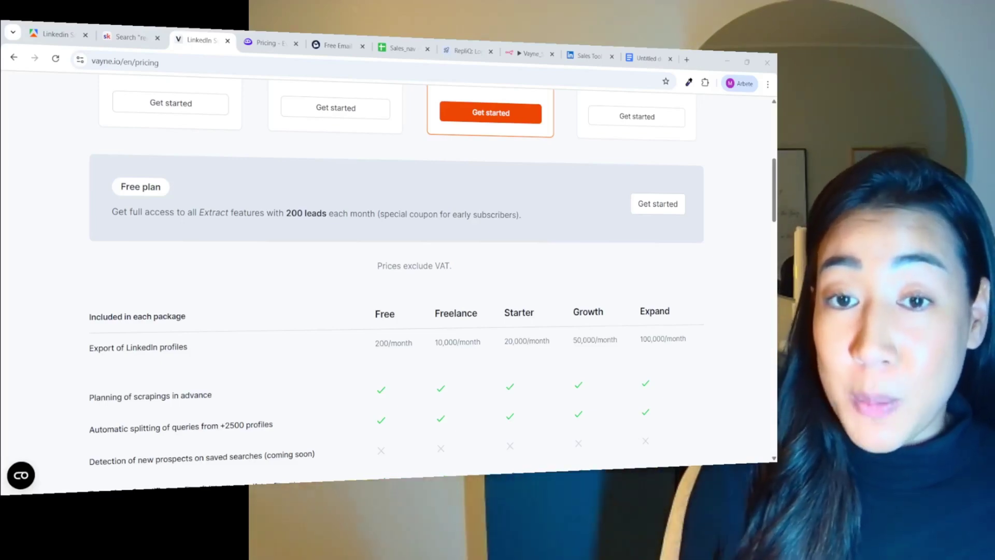
Step: Highlight the Vayne scraping, filtering and email-verification bullets, then switch to Anymailfinder's homepage
{"action": "key", "text": "ctrl+9"}
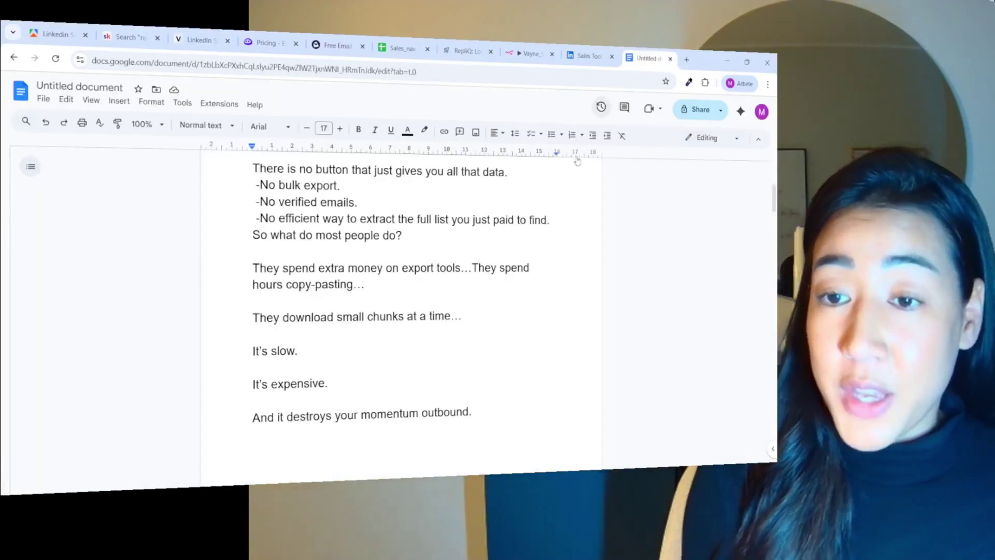
{"action": "scroll", "coordinate": [549, 236], "scroll_direction": "down", "scroll_amount": 3}
{"action": "scroll", "coordinate": [549, 236], "scroll_direction": "down", "scroll_amount": 4}
{"action": "scroll", "coordinate": [549, 235], "scroll_direction": "down", "scroll_amount": 1}
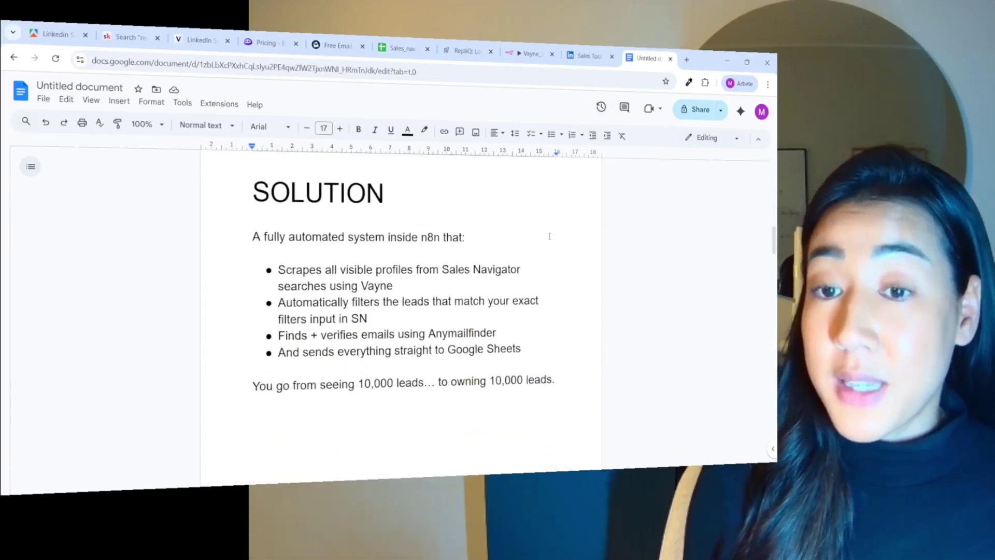
{"action": "left_click", "coordinate": [376, 269]}
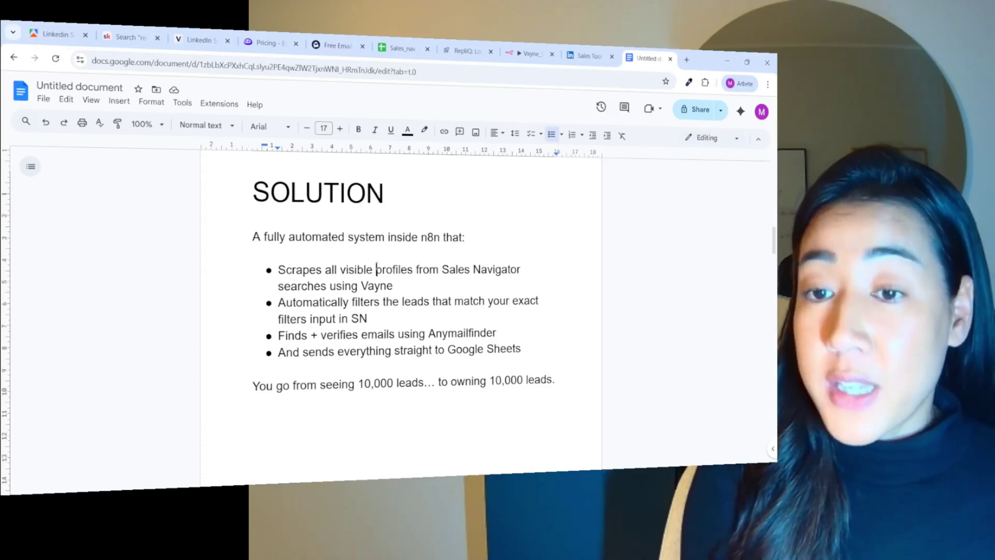
{"action": "left_click_drag", "start_coordinate": [376, 269], "coordinate": [398, 285]}
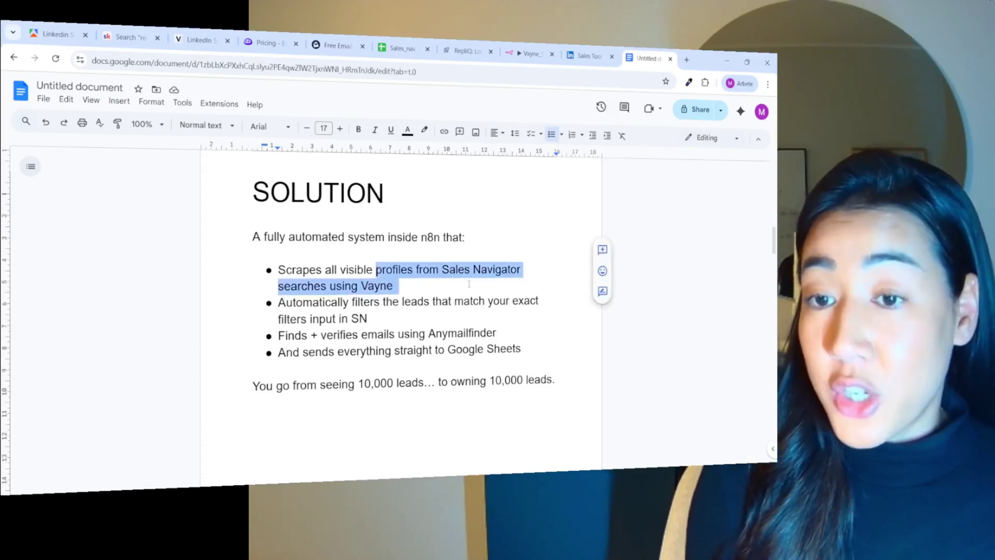
{"action": "left_click_drag", "start_coordinate": [411, 301], "coordinate": [334, 319]}
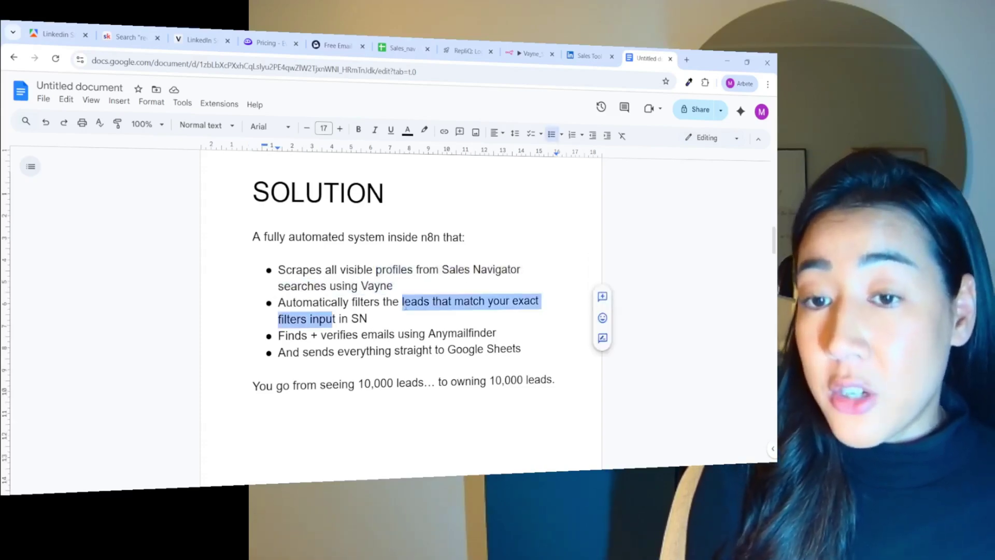
{"action": "left_click", "coordinate": [369, 319]}
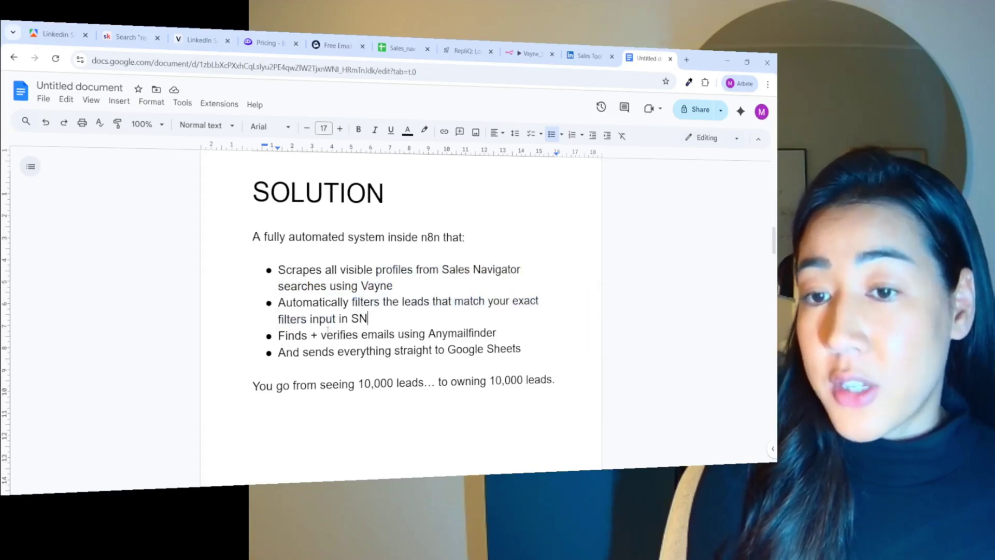
{"action": "left_click_drag", "start_coordinate": [278, 334], "coordinate": [496, 335]}
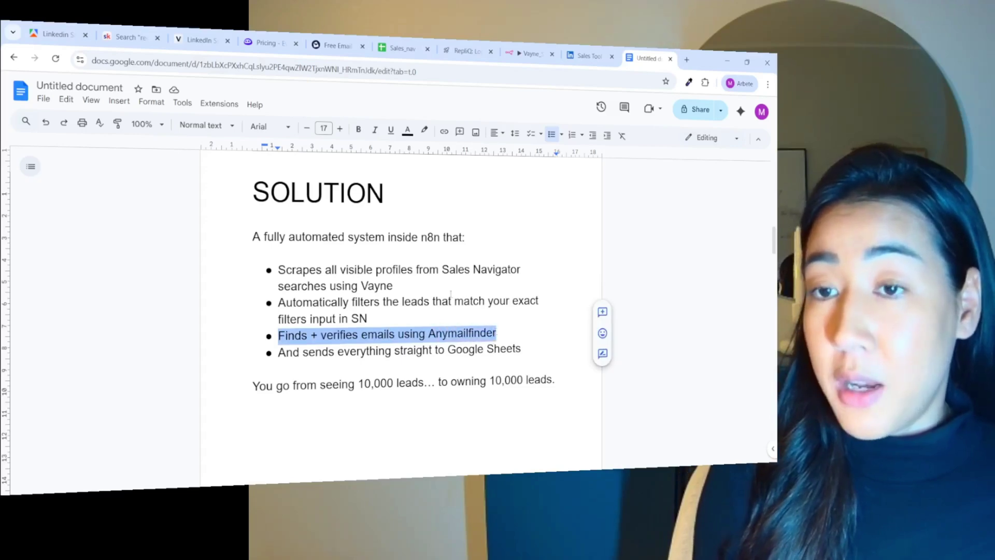
{"action": "left_click", "coordinate": [338, 46]}
{"action": "scroll", "coordinate": [336, 199], "scroll_direction": "up", "scroll_amount": 10}
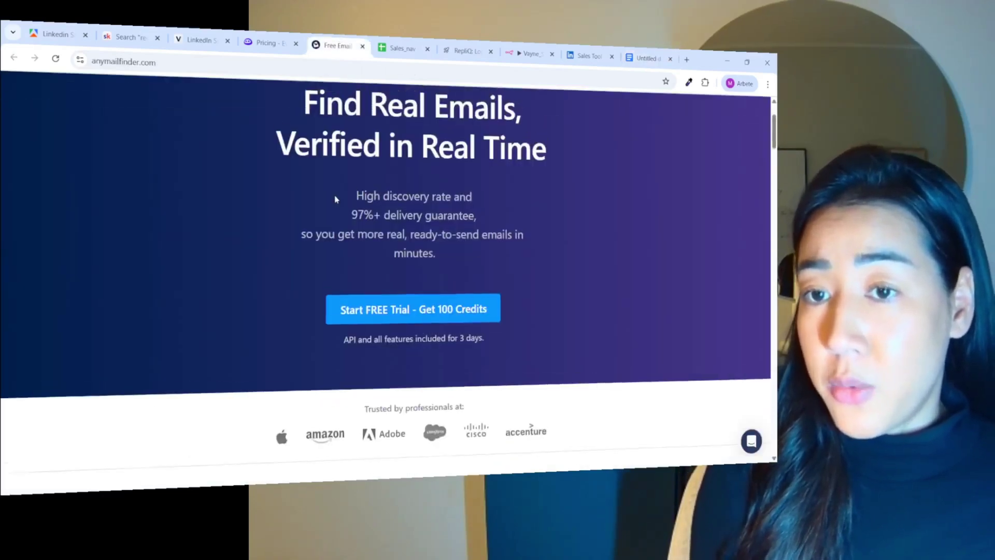
{"action": "scroll", "coordinate": [337, 199], "scroll_direction": "up", "scroll_amount": 2}
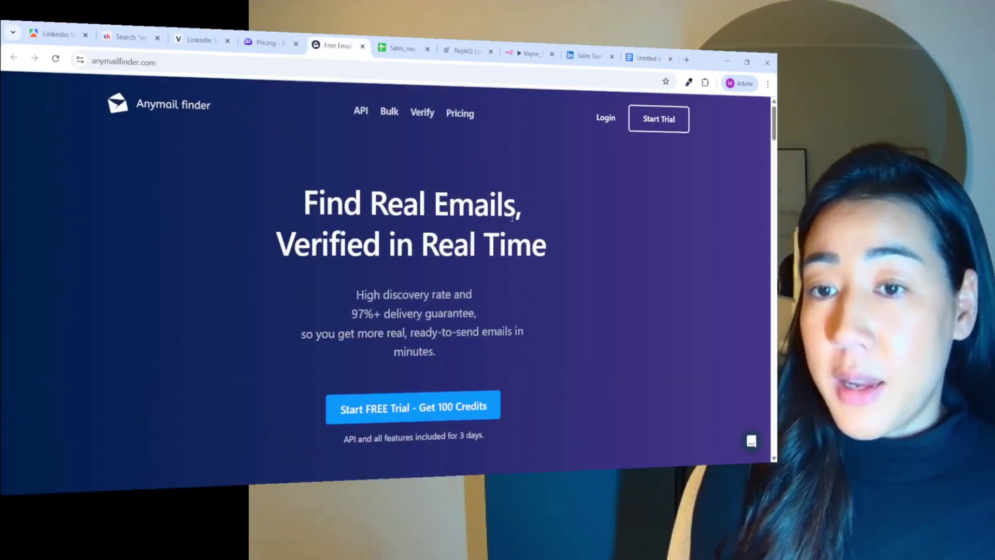
{"action": "scroll", "coordinate": [513, 219], "scroll_direction": "down", "scroll_amount": 5}
{"action": "scroll", "coordinate": [514, 218], "scroll_direction": "down", "scroll_amount": 8}
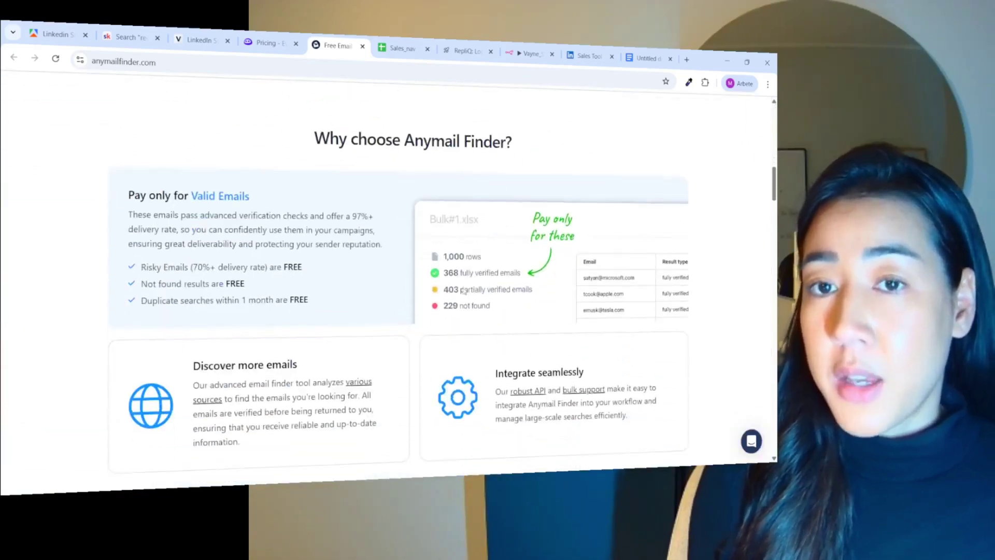
Step: Return from Anymailfinder to the SOLUTION list in the Google Docs notes
{"action": "left_click", "coordinate": [646, 58]}
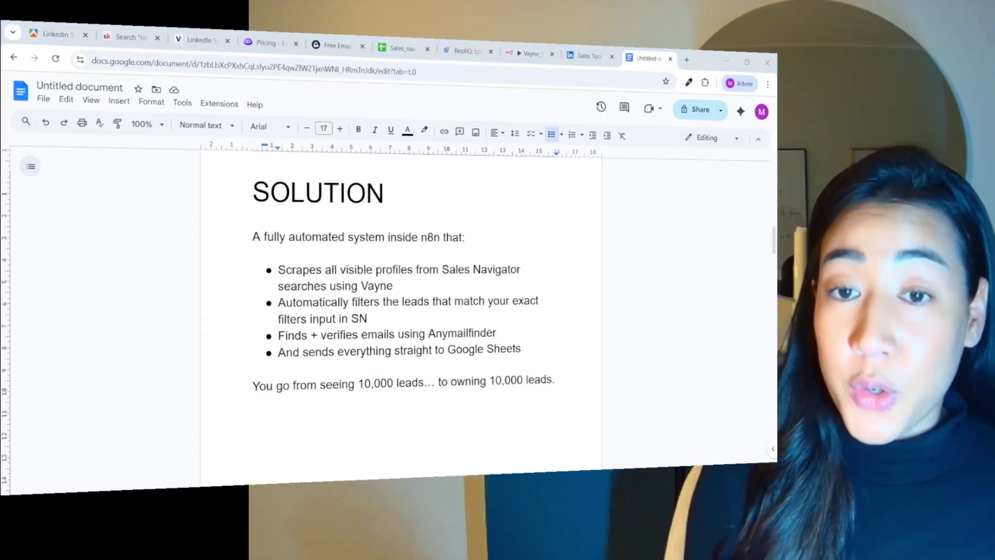
Step: Switch to the Vayne_Sales_Nav workflow in n8n
{"action": "left_click", "coordinate": [528, 53]}
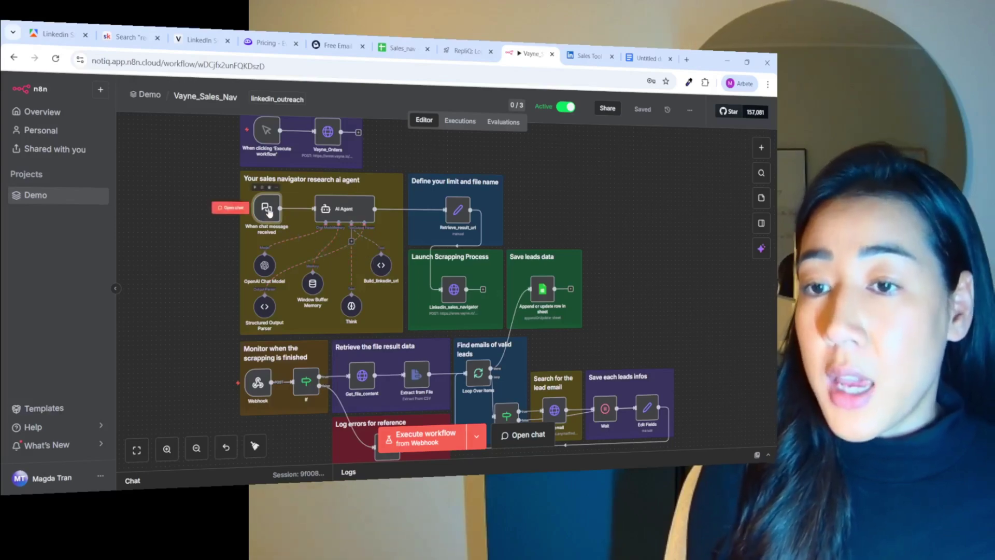
Step: Open the Vayne_Sales_Nav chat panel, then return to the Inside the Flow notes
{"action": "left_click", "coordinate": [269, 212]}
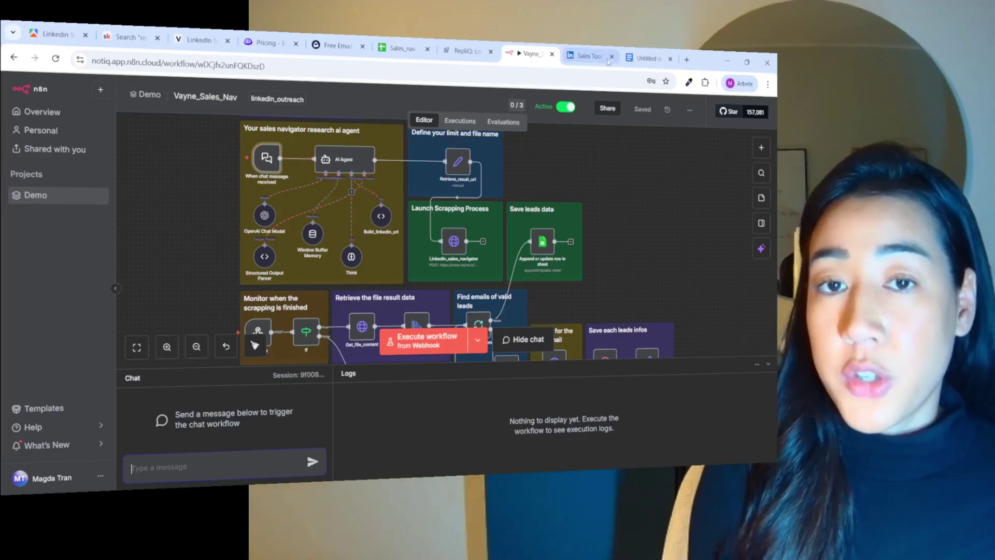
{"action": "left_click", "coordinate": [646, 58]}
{"action": "scroll", "coordinate": [440, 247], "scroll_direction": "down", "scroll_amount": 5}
{"action": "scroll", "coordinate": [440, 248], "scroll_direction": "down", "scroll_amount": 5}
{"action": "scroll", "coordinate": [441, 247], "scroll_direction": "down", "scroll_amount": 3}
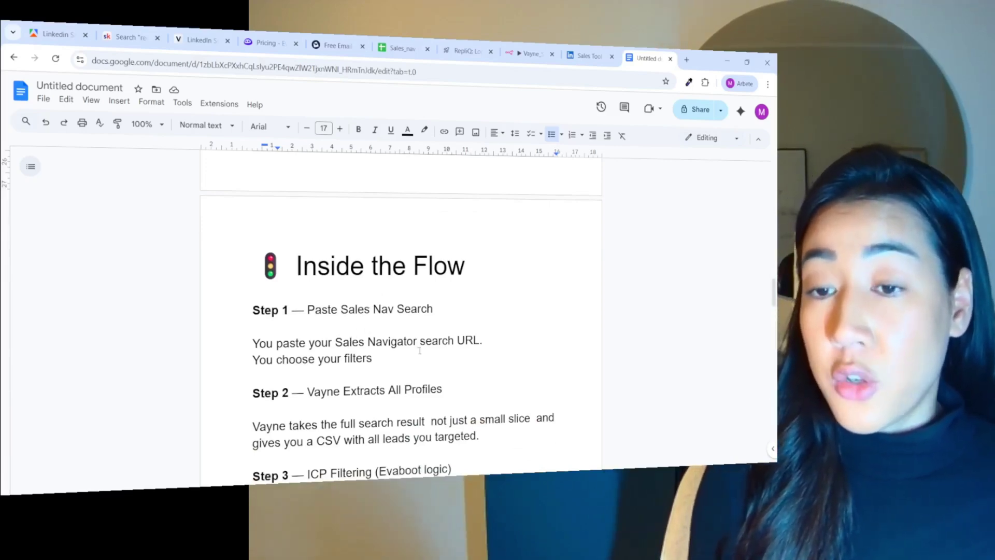
Step: Alternate between n8n and the notes up to Step 3's ICP filtering, ending on the workflow
{"action": "left_click", "coordinate": [528, 53]}
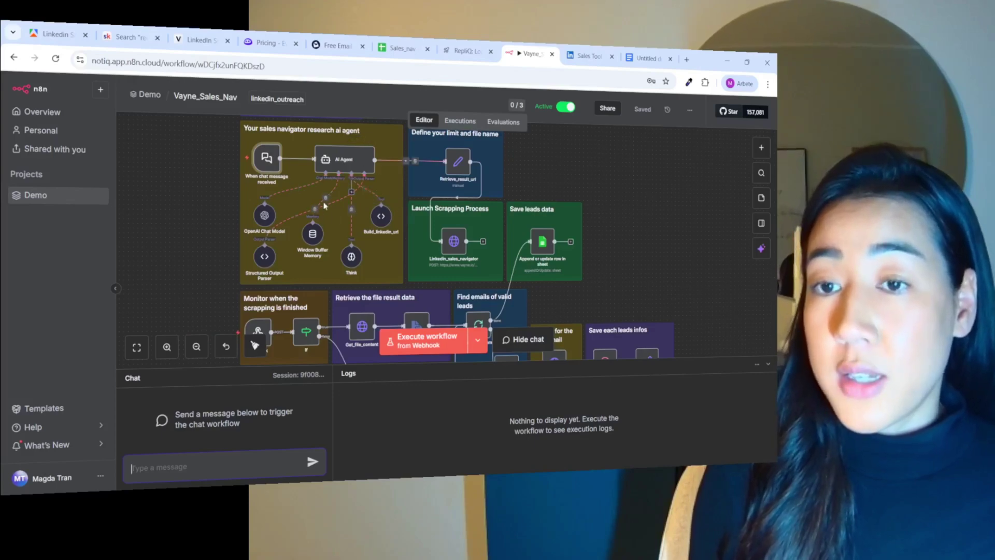
{"action": "left_click", "coordinate": [645, 58]}
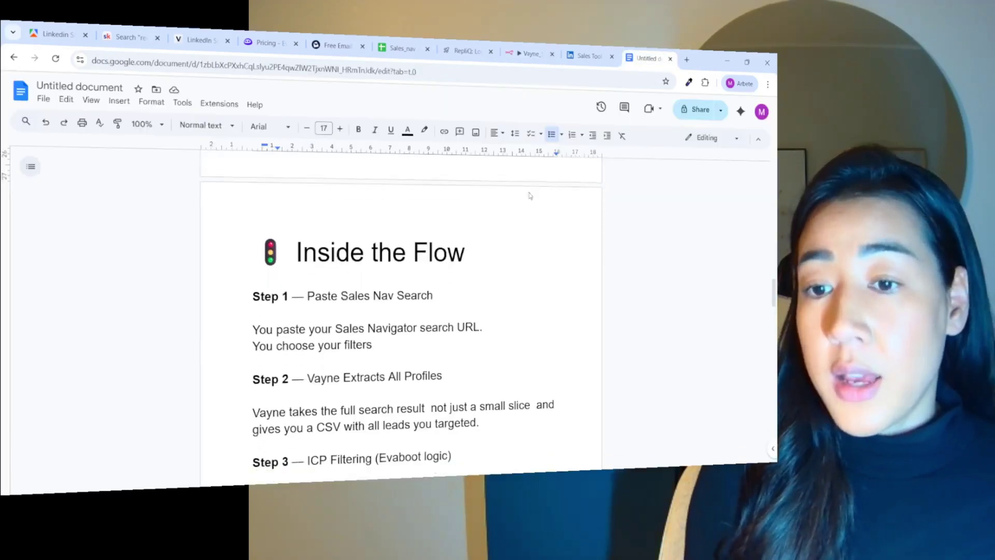
{"action": "scroll", "coordinate": [530, 193], "scroll_direction": "down", "scroll_amount": 2}
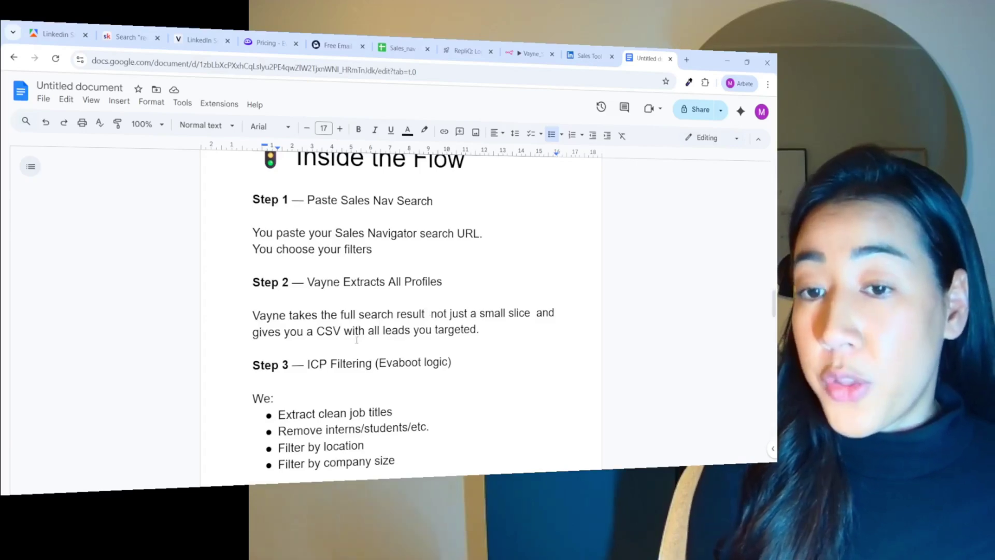
{"action": "left_click", "coordinate": [529, 53]}
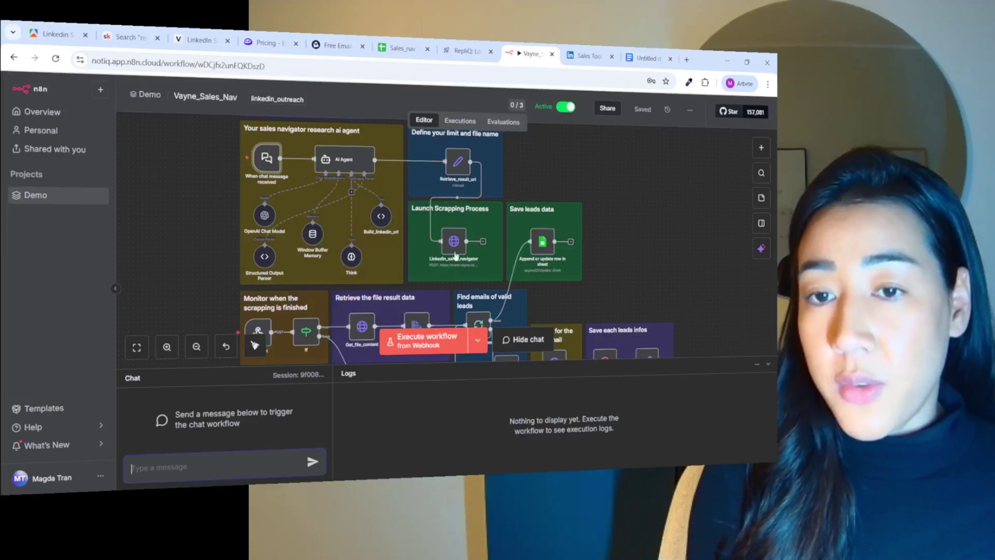
Step: Close the chat panel to reveal the full Vayne_Sales_Nav canvas
{"action": "left_click", "coordinate": [772, 367]}
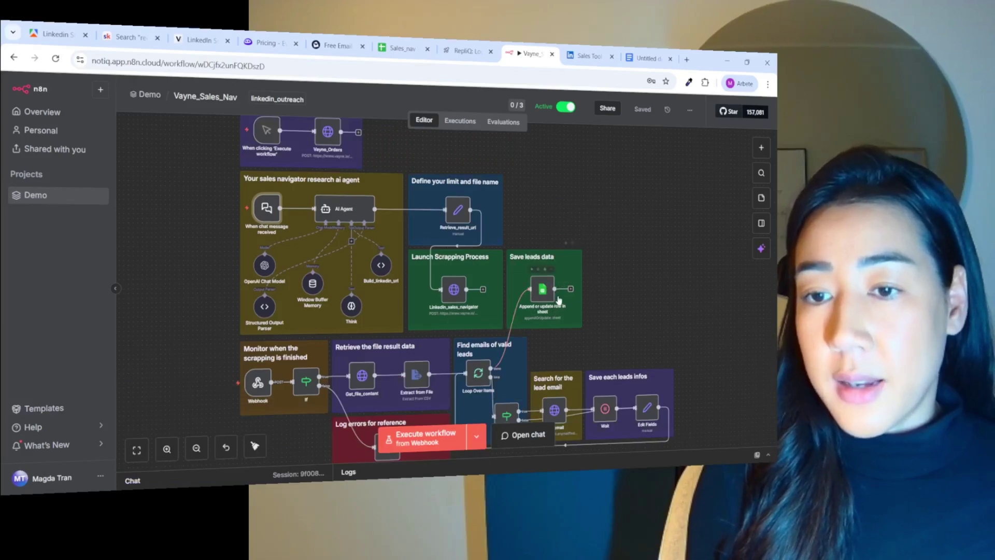
{"action": "mouse_move", "coordinate": [257, 382]}
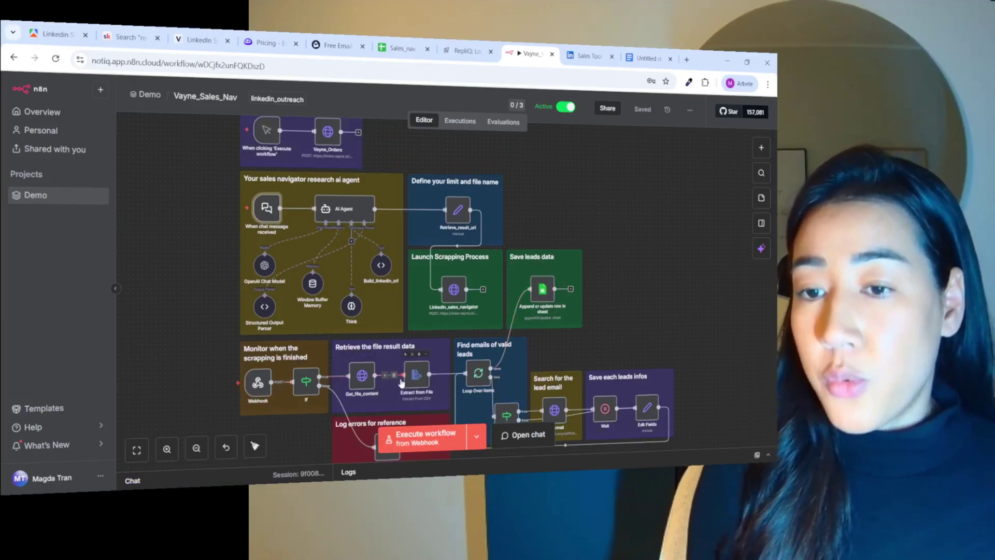
Step: Return to the notes for Step 3 ICP filtering and Step 4 verified emails
{"action": "left_click", "coordinate": [647, 58]}
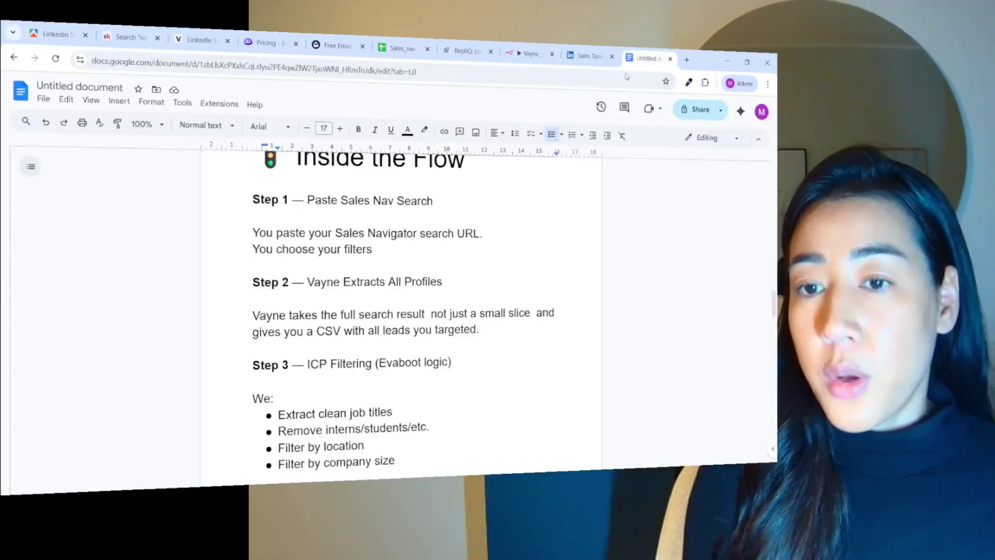
{"action": "scroll", "coordinate": [476, 204], "scroll_direction": "down", "scroll_amount": 4}
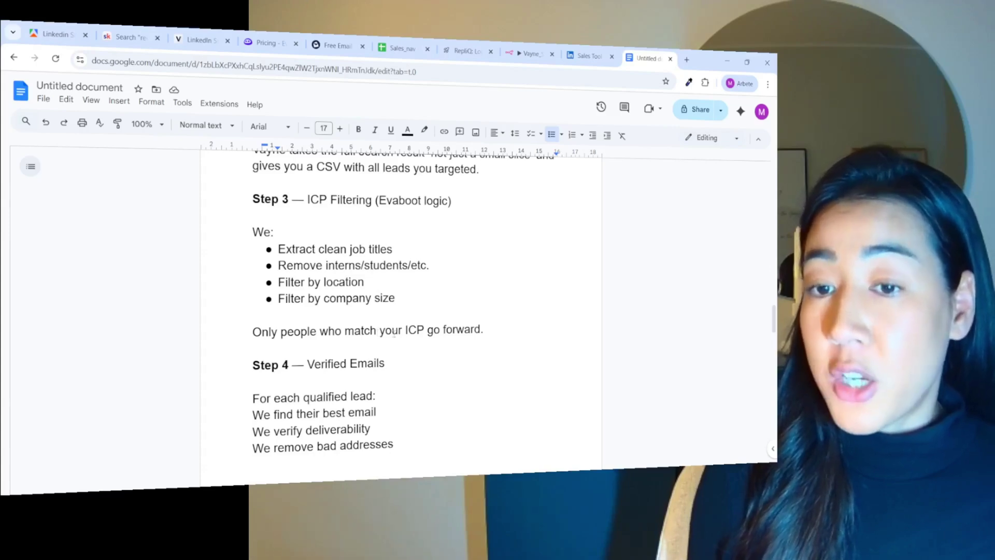
{"action": "scroll", "coordinate": [440, 329], "scroll_direction": "down", "scroll_amount": 2}
{"action": "scroll", "coordinate": [441, 329], "scroll_direction": "down", "scroll_amount": 2}
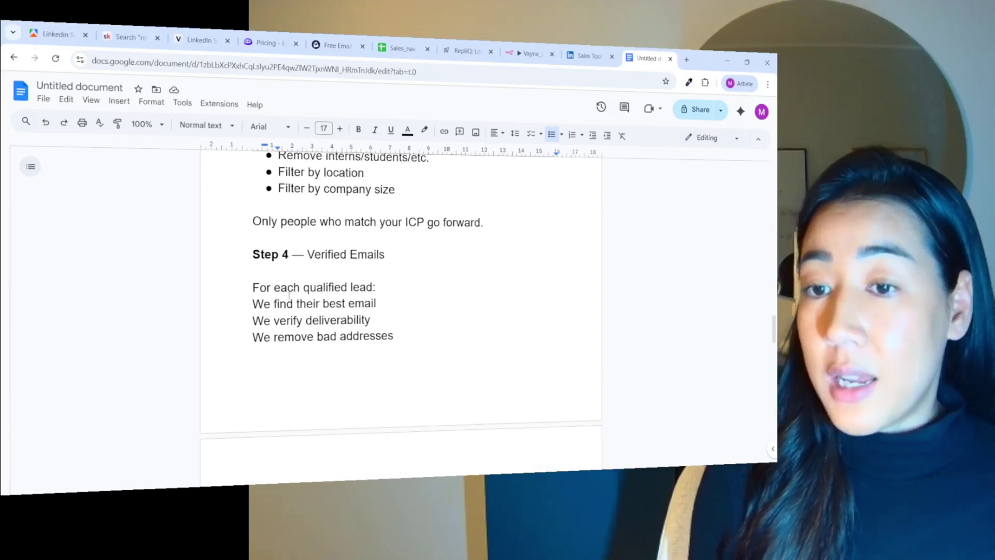
{"action": "scroll", "coordinate": [314, 308], "scroll_direction": "down", "scroll_amount": 2}
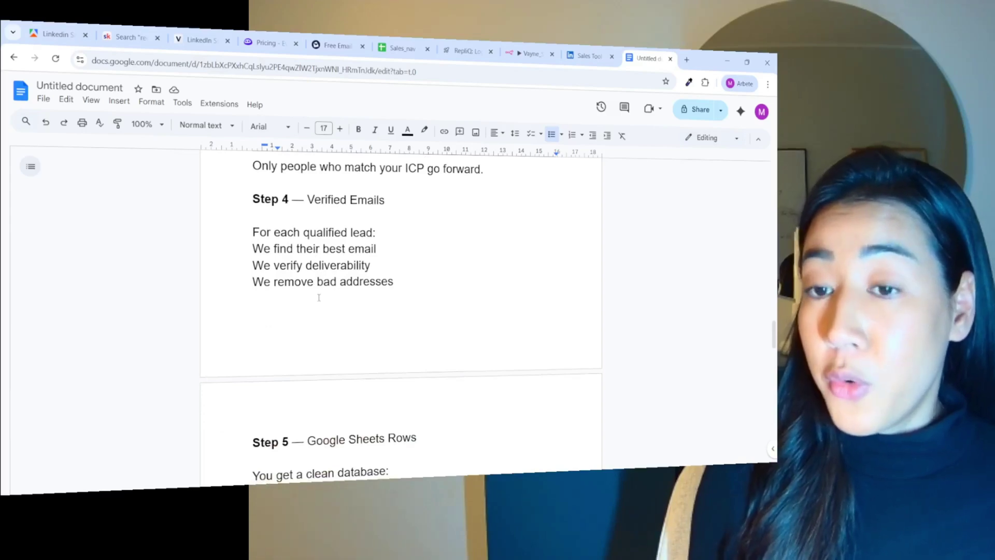
Step: Review the full lead workflow in n8n, then open the Sales_nav spreadsheet of scraped leads
{"action": "left_click", "coordinate": [529, 53]}
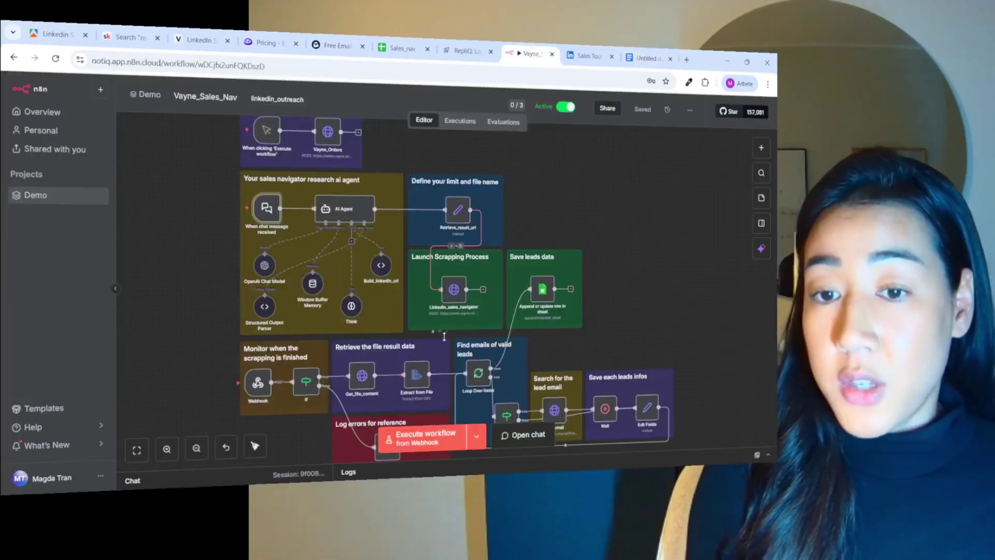
{"action": "scroll", "coordinate": [443, 338], "scroll_direction": "down", "scroll_amount": 1}
{"action": "scroll", "coordinate": [454, 334], "scroll_direction": "down", "scroll_amount": 1}
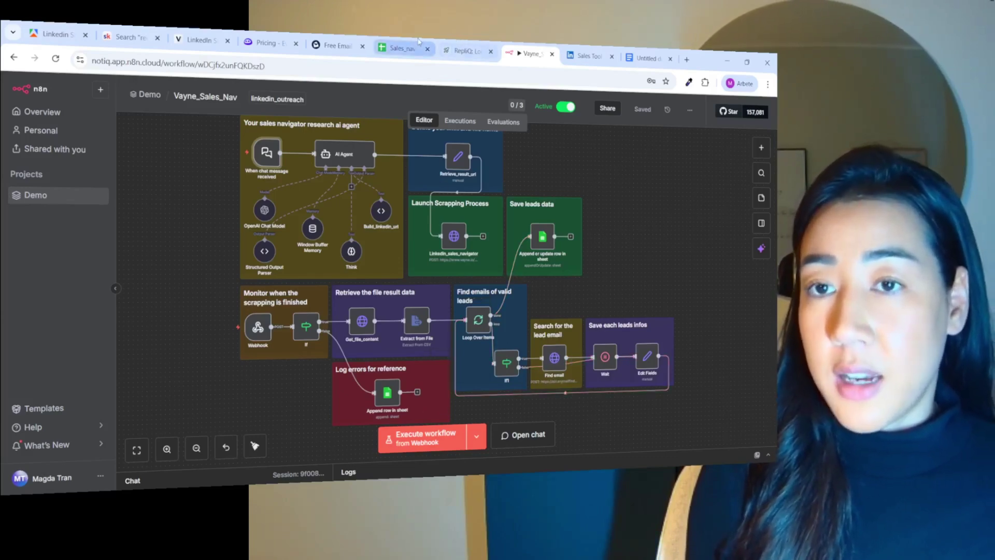
{"action": "left_click", "coordinate": [403, 48]}
{"action": "left_click", "coordinate": [188, 346]}
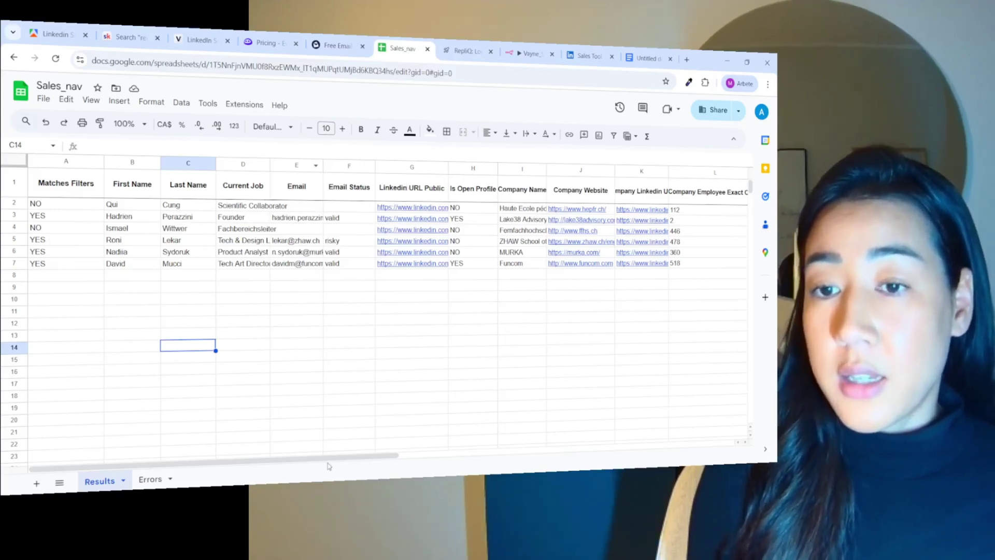
{"action": "left_click_drag", "start_coordinate": [328, 455], "coordinate": [677, 445]}
Step: Scroll across the remaining Sales_nav lead columns, then return to the document's Step 5 section
{"action": "left_click", "coordinate": [680, 412]}
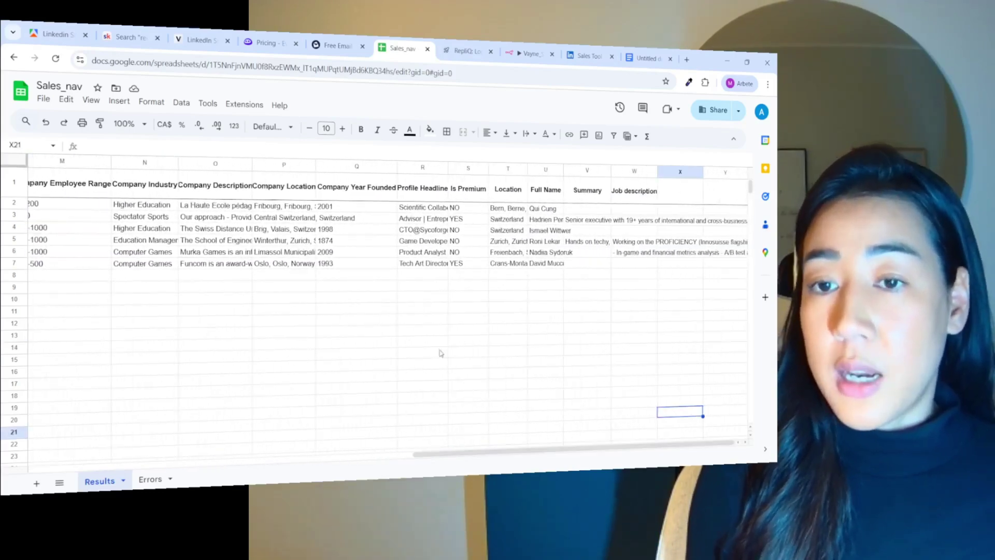
{"action": "left_click", "coordinate": [647, 58]}
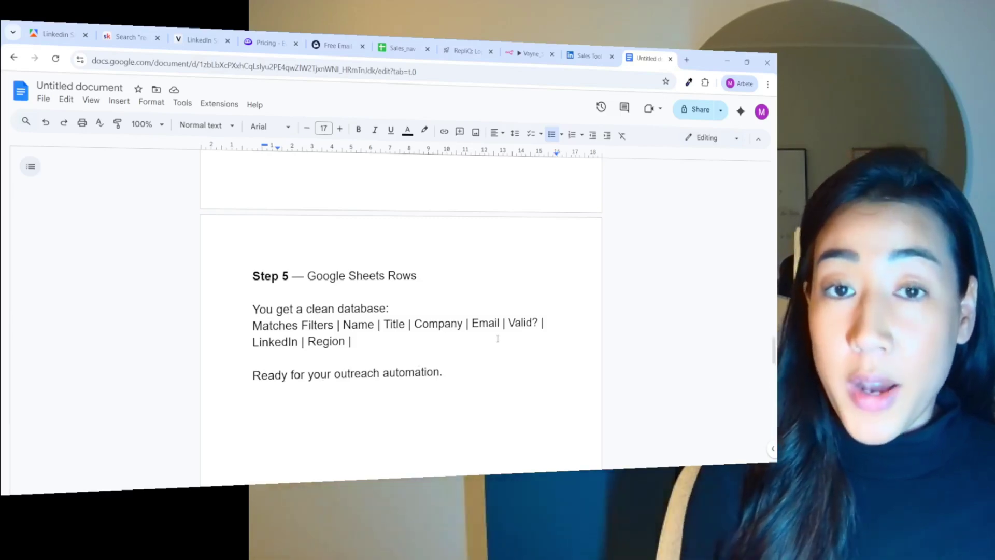
{"action": "scroll", "coordinate": [478, 340], "scroll_direction": "down", "scroll_amount": 3}
{"action": "scroll", "coordinate": [499, 336], "scroll_direction": "down", "scroll_amount": 5}
{"action": "scroll", "coordinate": [499, 336], "scroll_direction": "down", "scroll_amount": 2}
{"action": "scroll", "coordinate": [499, 336], "scroll_direction": "down", "scroll_amount": 2}
{"action": "scroll", "coordinate": [499, 337], "scroll_direction": "down", "scroll_amount": 2}
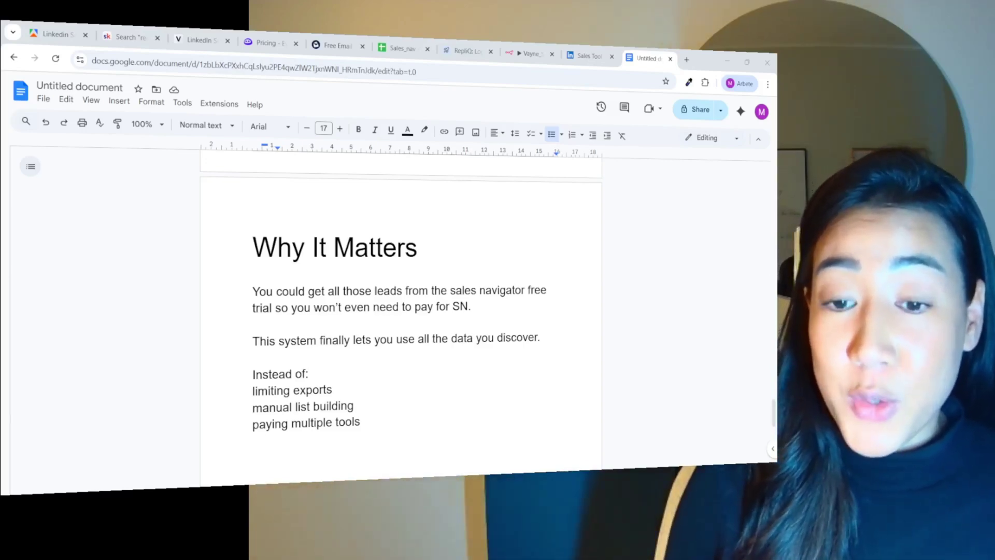
Step: Read through Why It Matters, then switch to the Skool Classroom page
{"action": "key", "text": "ctrl+2"}
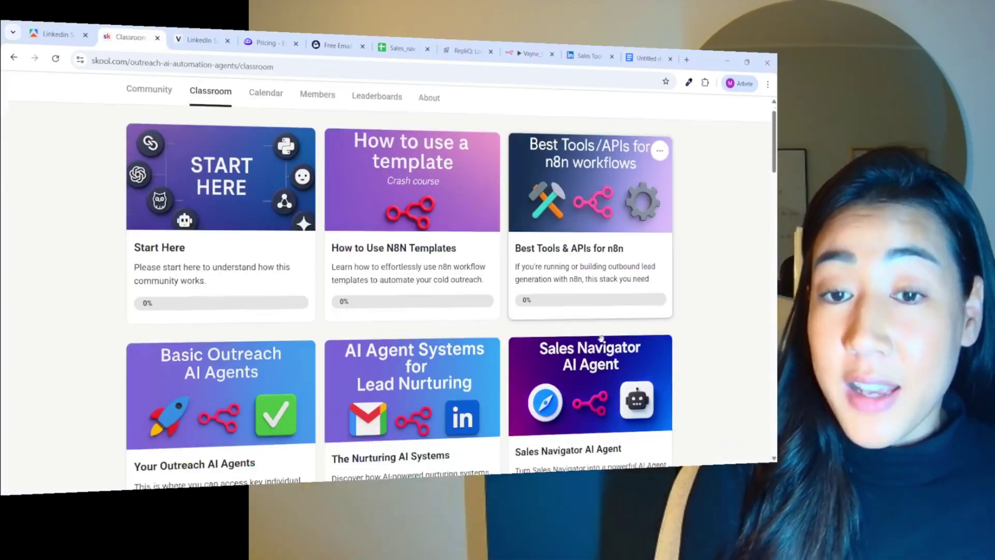
{"action": "scroll", "coordinate": [413, 312], "scroll_direction": "down", "scroll_amount": 5}
{"action": "scroll", "coordinate": [621, 315], "scroll_direction": "down", "scroll_amount": 3}
{"action": "scroll", "coordinate": [646, 315], "scroll_direction": "down", "scroll_amount": 3}
{"action": "scroll", "coordinate": [661, 315], "scroll_direction": "down", "scroll_amount": 3}
{"action": "scroll", "coordinate": [678, 314], "scroll_direction": "down", "scroll_amount": 3}
{"action": "scroll", "coordinate": [679, 316], "scroll_direction": "down", "scroll_amount": 3}
{"action": "scroll", "coordinate": [661, 350], "scroll_direction": "down", "scroll_amount": 3}
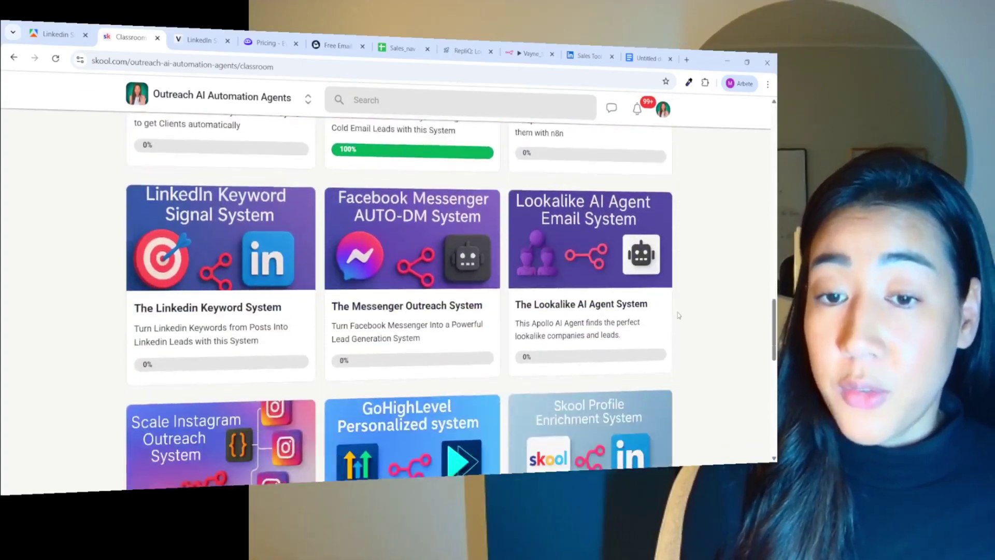
{"action": "scroll", "coordinate": [622, 388], "scroll_direction": "down", "scroll_amount": 2}
{"action": "scroll", "coordinate": [596, 413], "scroll_direction": "down", "scroll_amount": 2}
{"action": "scroll", "coordinate": [597, 413], "scroll_direction": "down", "scroll_amount": 2}
{"action": "scroll", "coordinate": [597, 413], "scroll_direction": "down", "scroll_amount": 2}
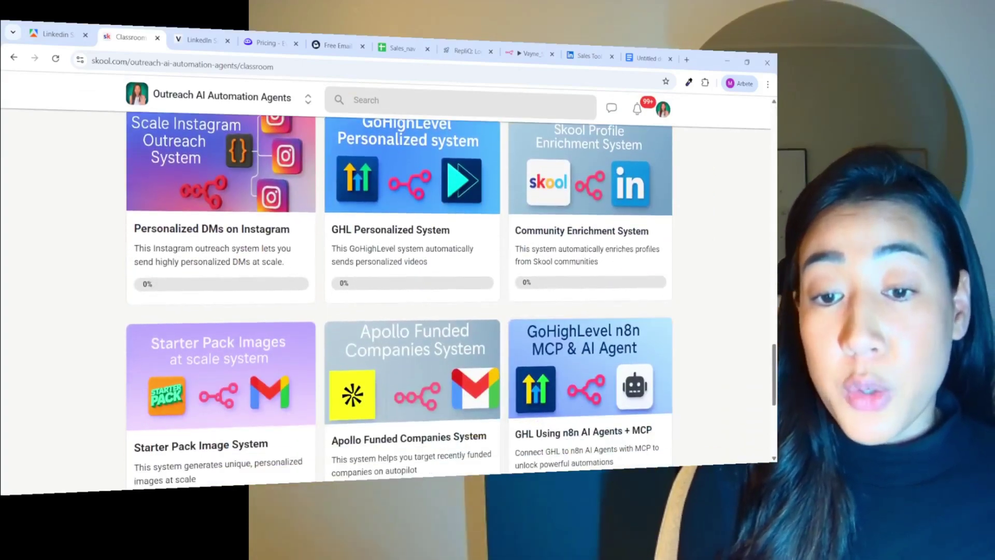